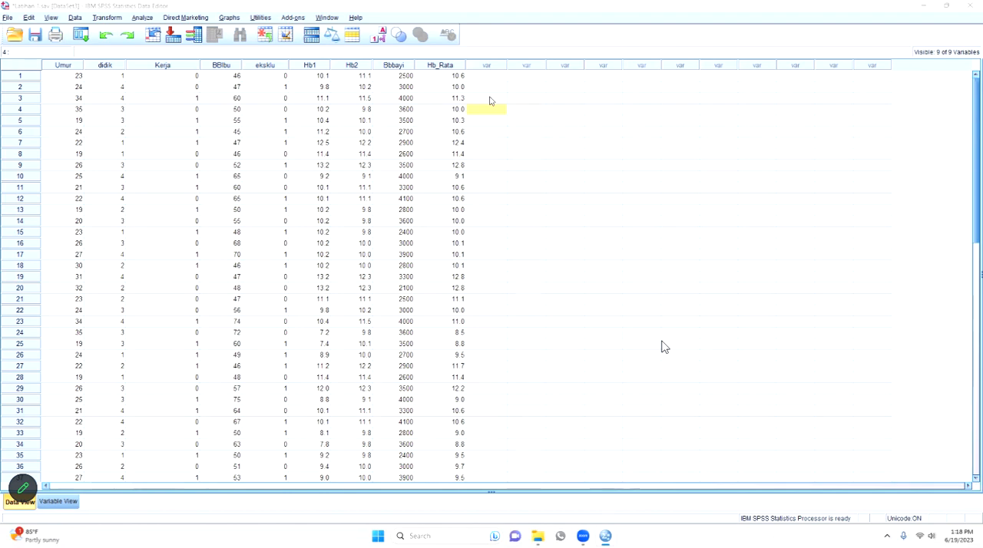
- Review the available data transformation commands and select the first case's Bbbayi value
click(103, 18)
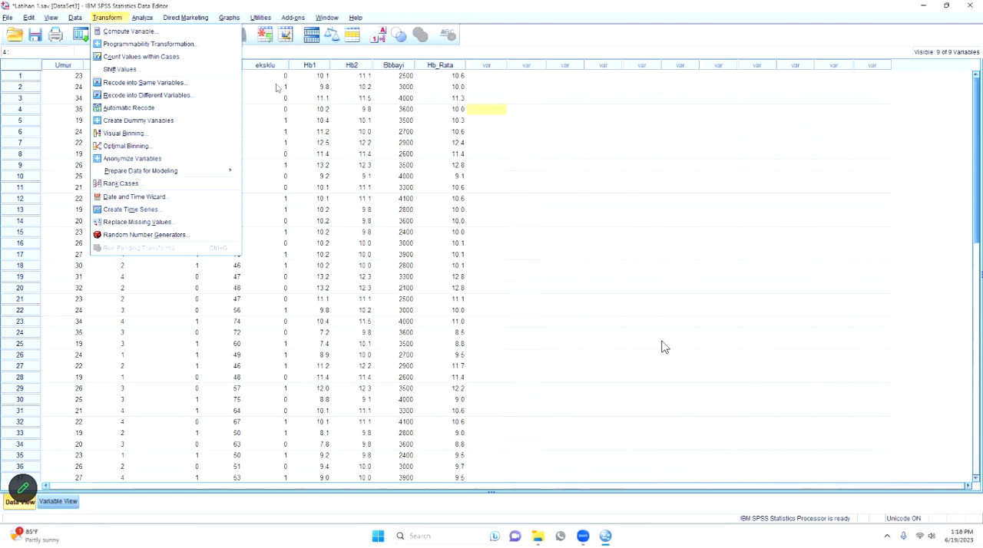
click(368, 103)
click(404, 76)
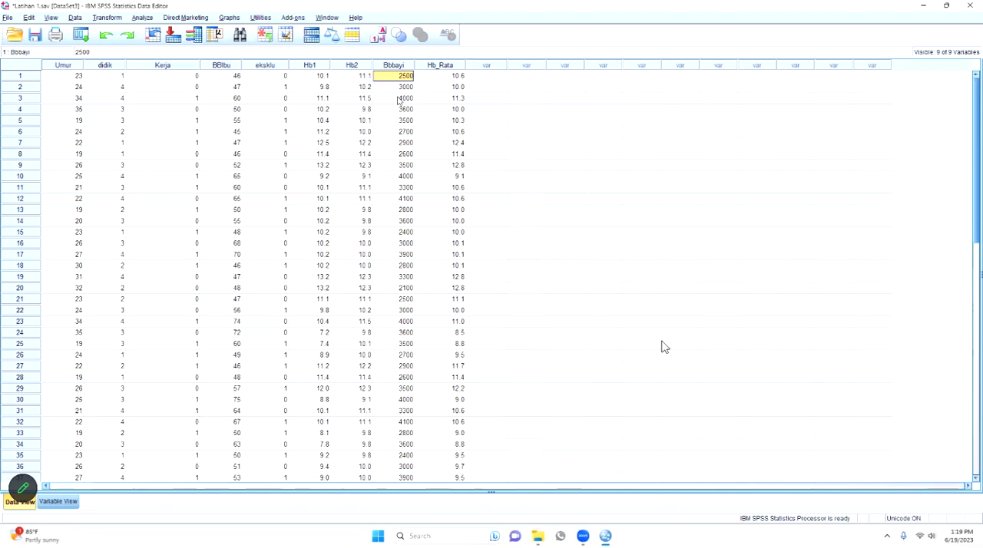
- Switch to Word with a new blank document and enlarge the page view to 160%
click(419, 535)
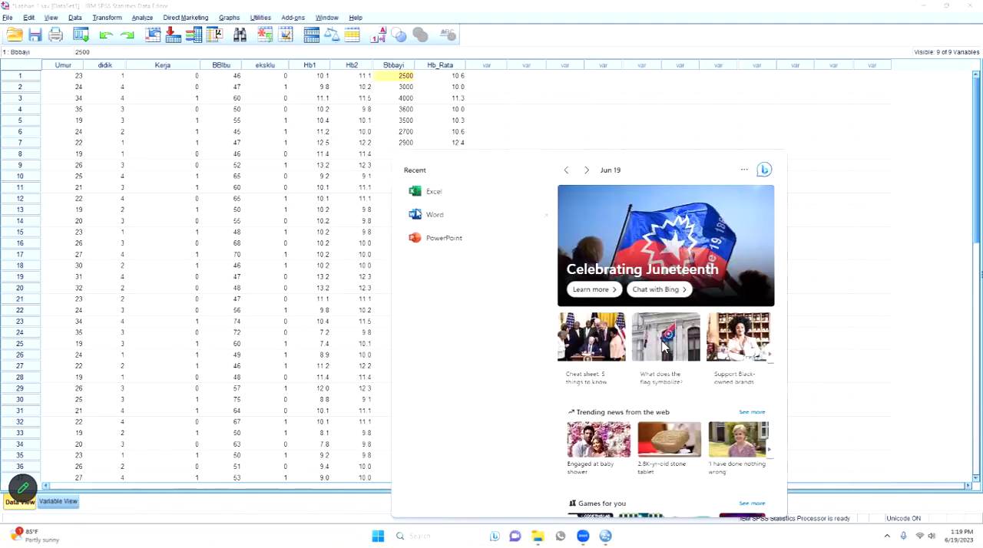
click(421, 214)
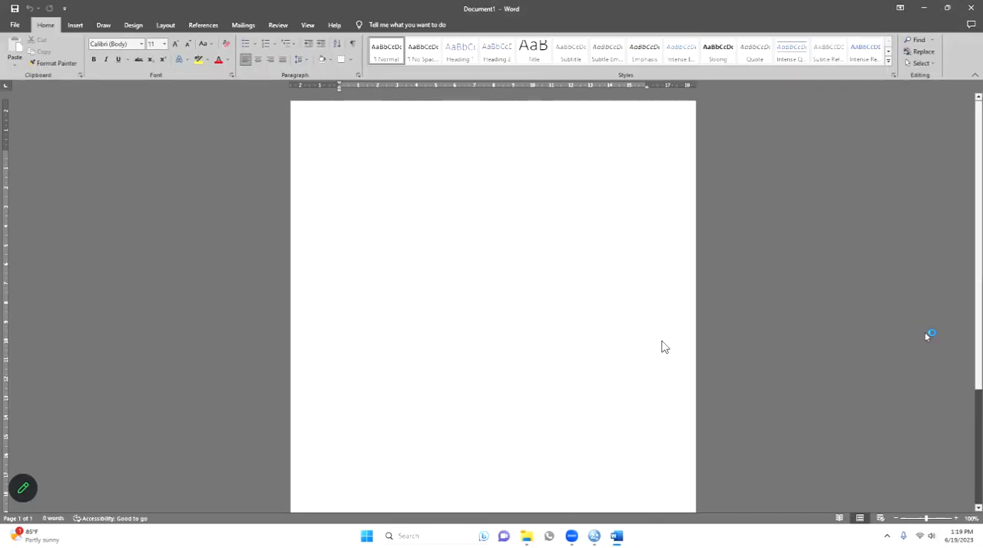
click(957, 519)
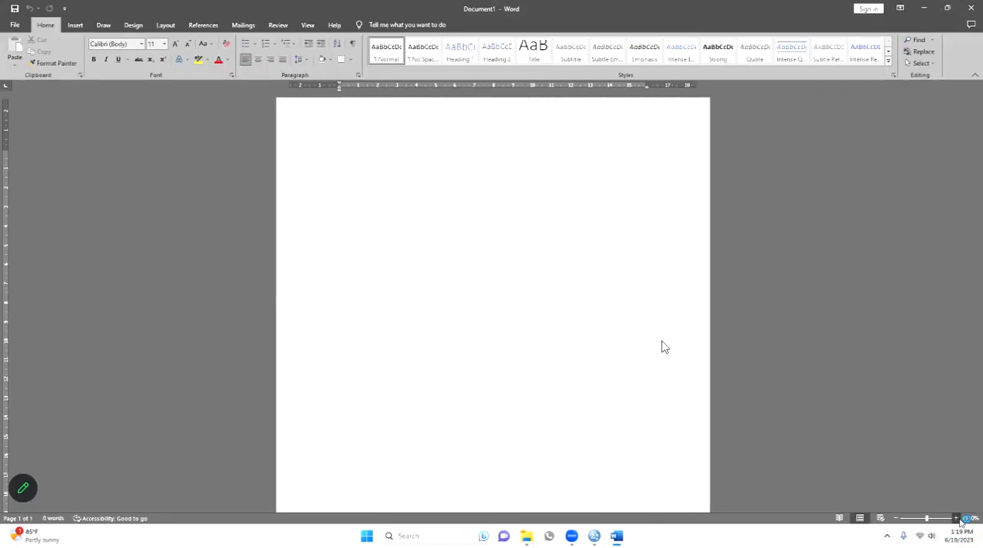
click(956, 519)
click(956, 519)
click(956, 519)
click(957, 519)
click(957, 519)
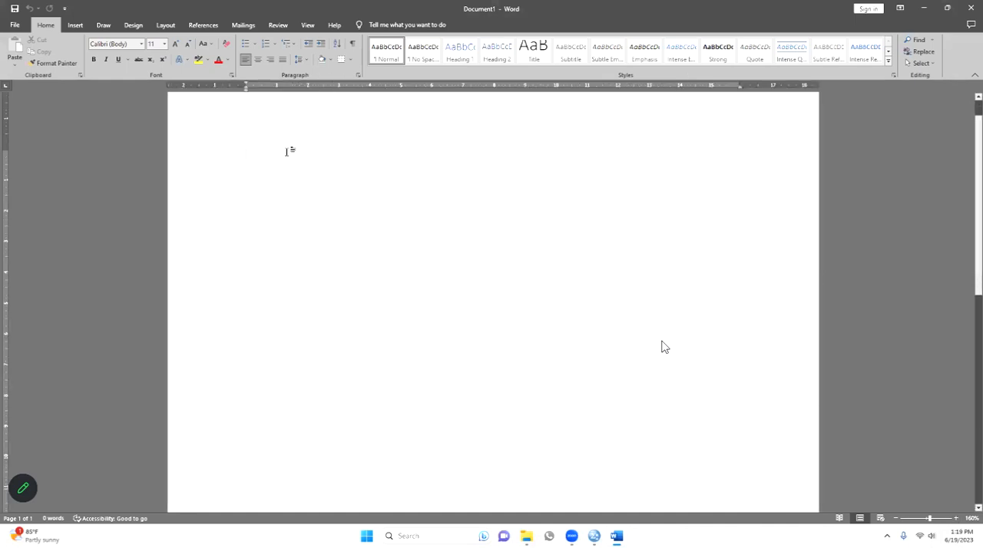
- Write the heading "Recode" and below it the line "Merubah data yang sebelum nya menjadi data yang baru"
text(Re)
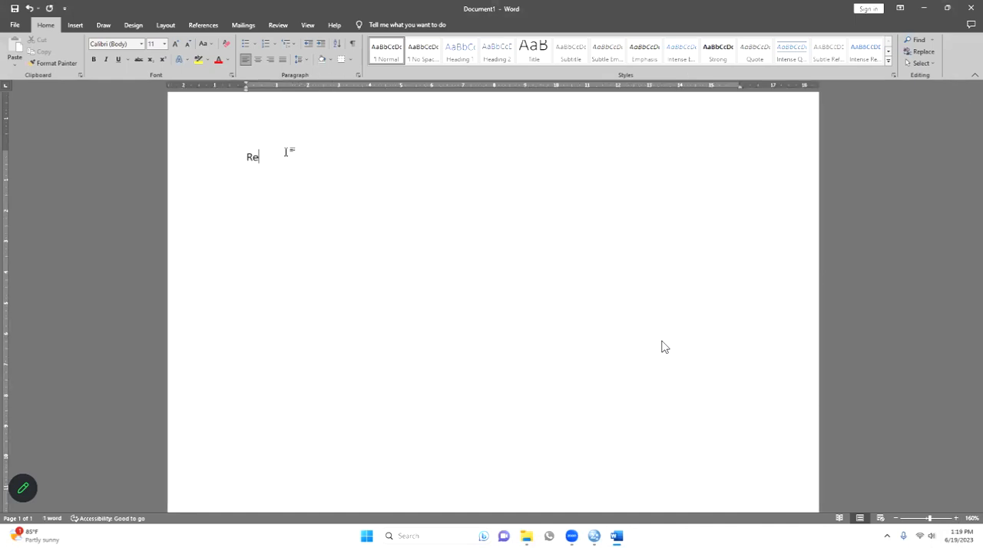
text(code)
text(merubah )
text(daa)
key(BackSpace)
text(ta yang sebe)
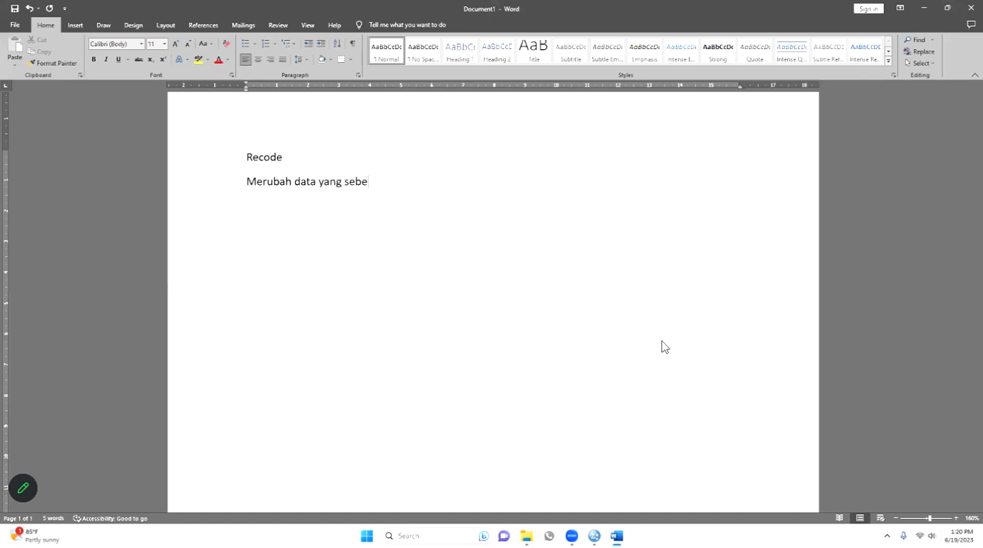
text(lum nya menjadi data yan)
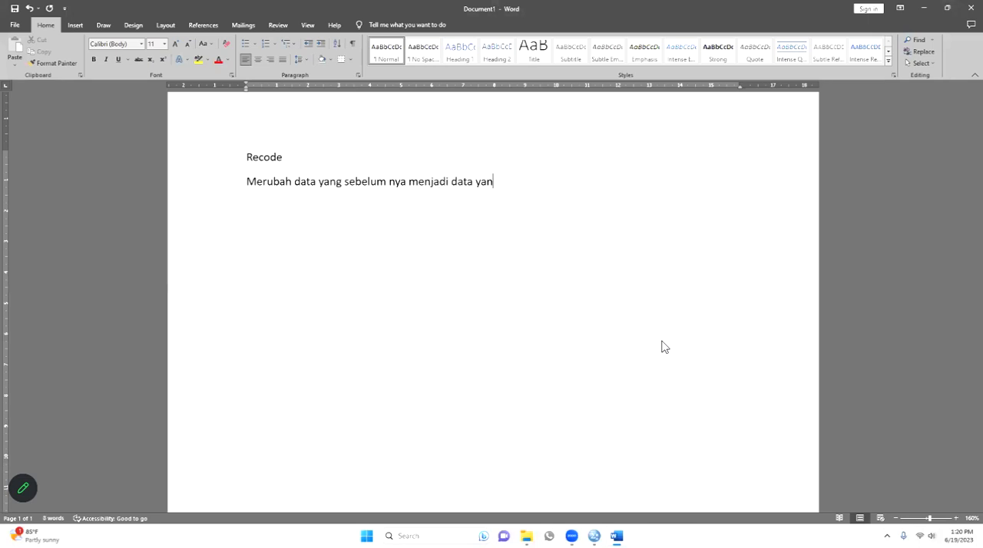
text(g baru)
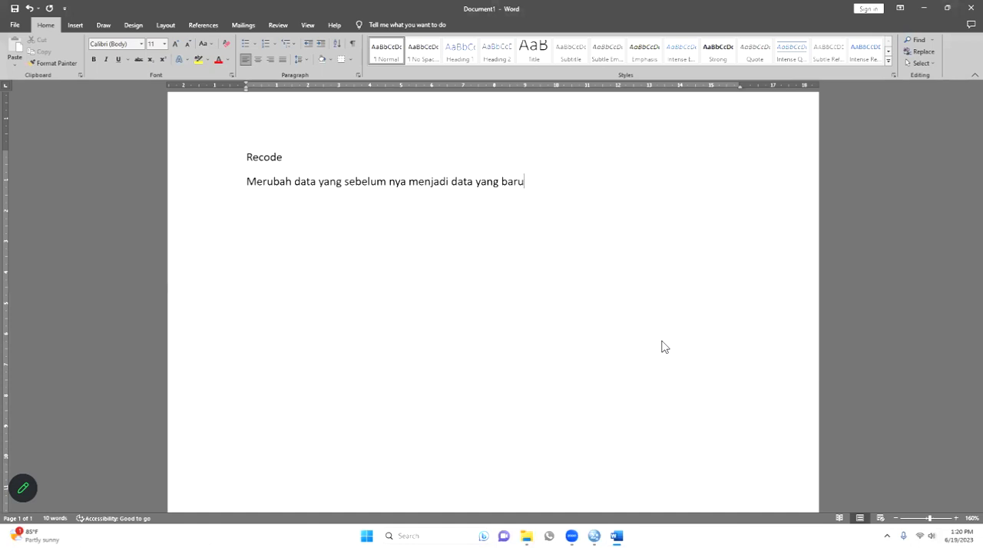
- Add a new line reading "Numerik → Kategorik" below the definition, with an arrow symbol between the words
key(Return)
text(Numerik --> Kategorik)
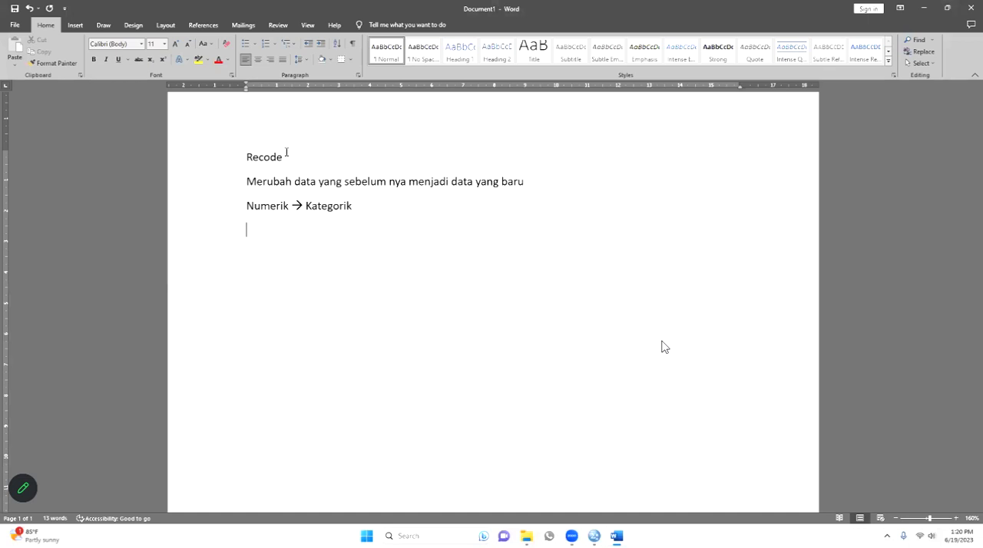
text(B)
text(BB)
text(ay)
- Add the example line "BBBayi → BBLR atau BBLN" below the Numerik line
text(--)
text(BLR)
text(atau)
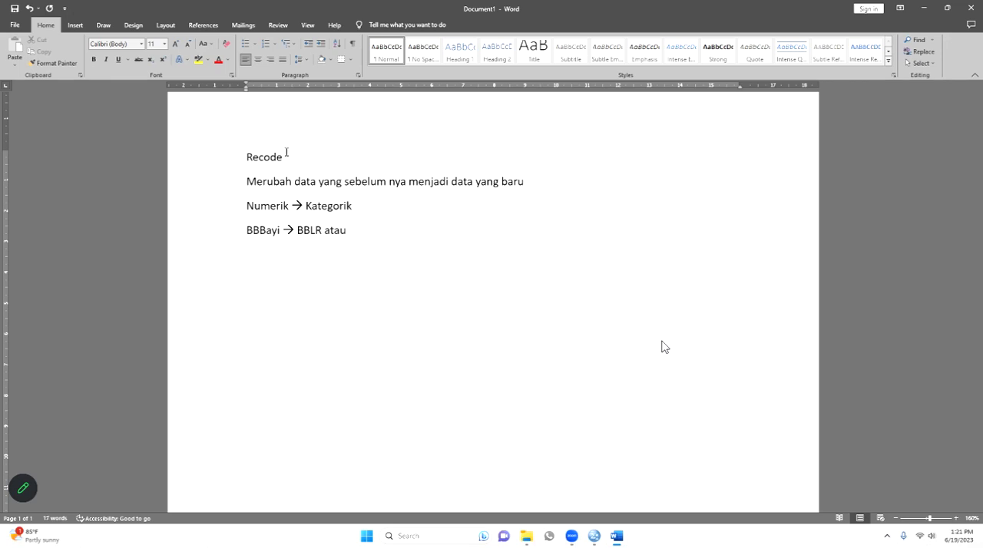
text( BBLN)
- Number the two categories in the BBBayi line, putting "1." before BBLR and "2." before BBLN
click(297, 230)
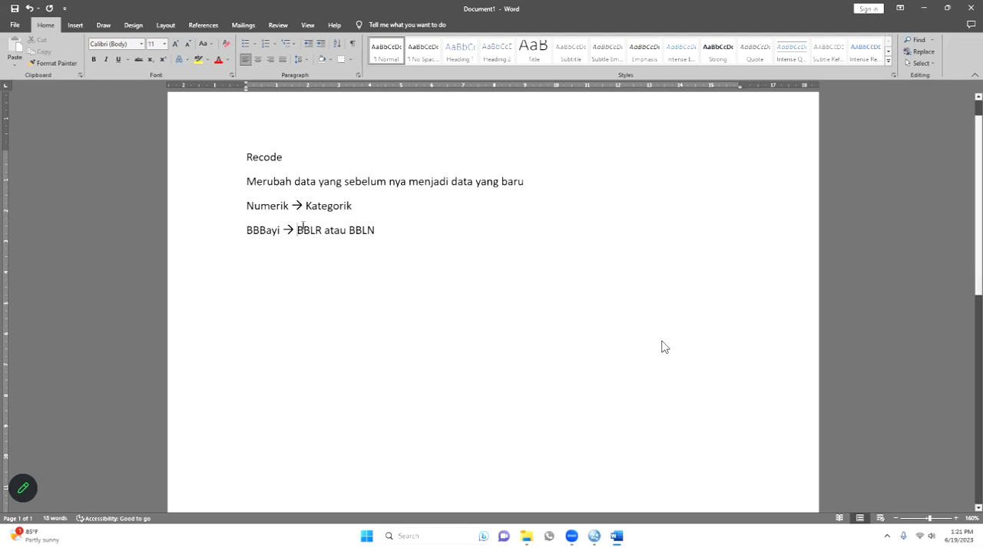
text(1.)
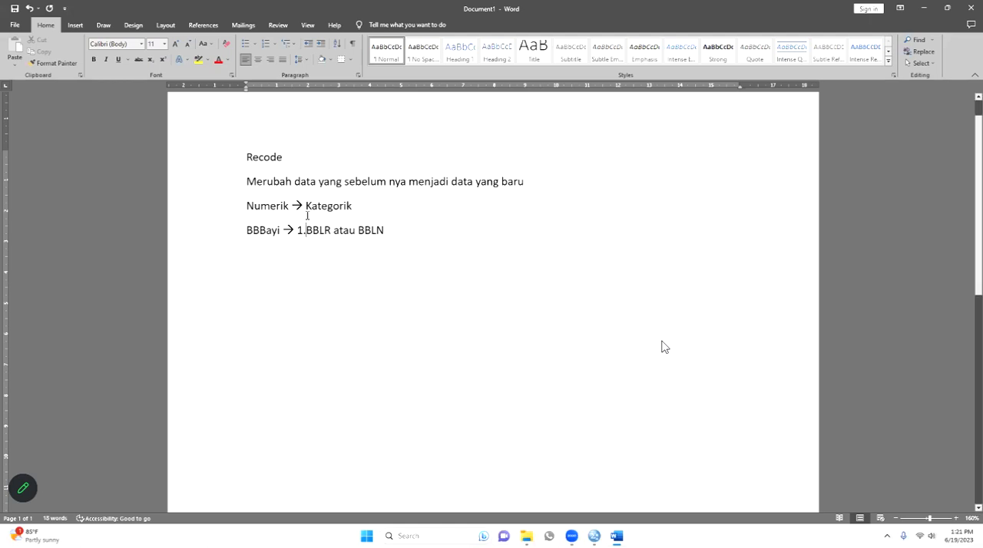
click(362, 231)
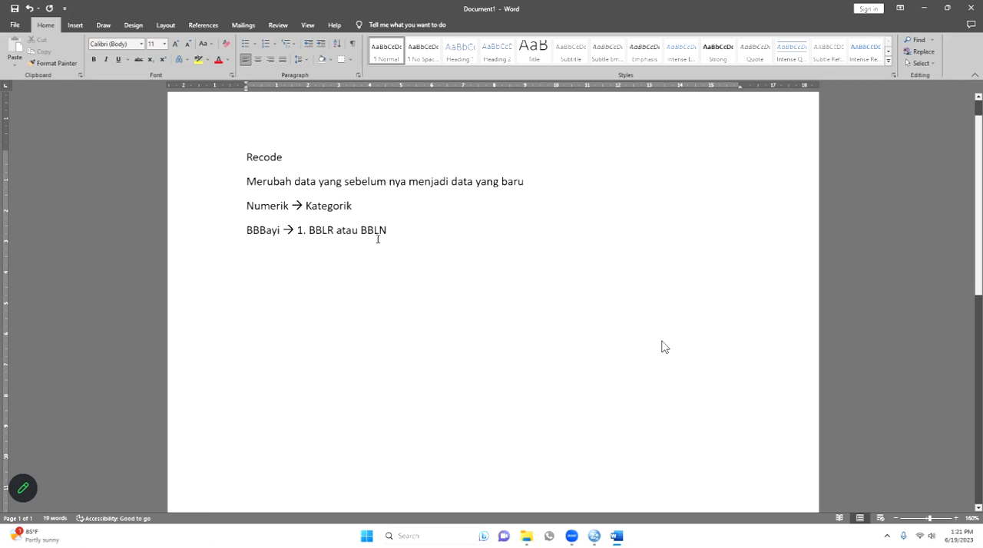
text(2.)
- Switch to the Latihan 1.sav data in SPSS and review the transformation commands and the first Bbbayi value
click(595, 538)
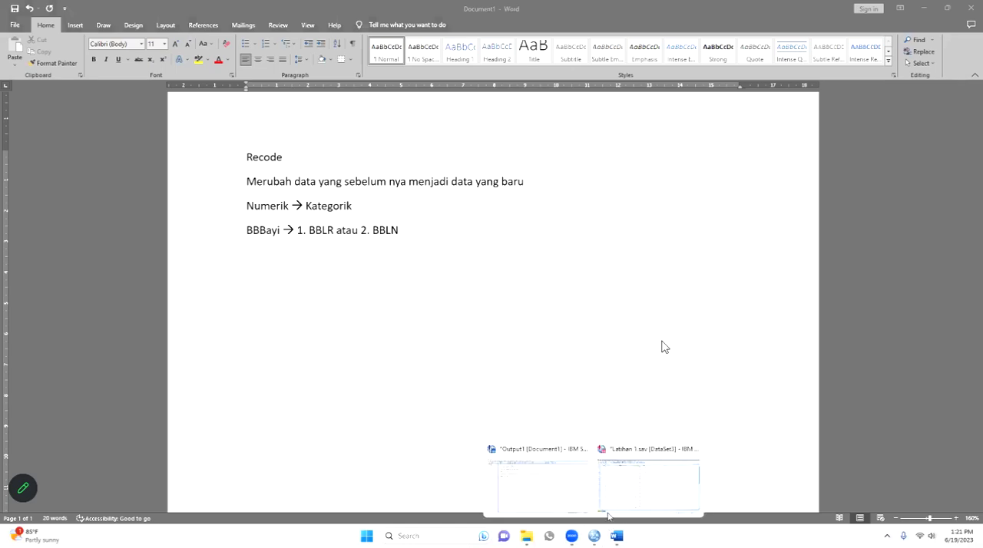
click(593, 390)
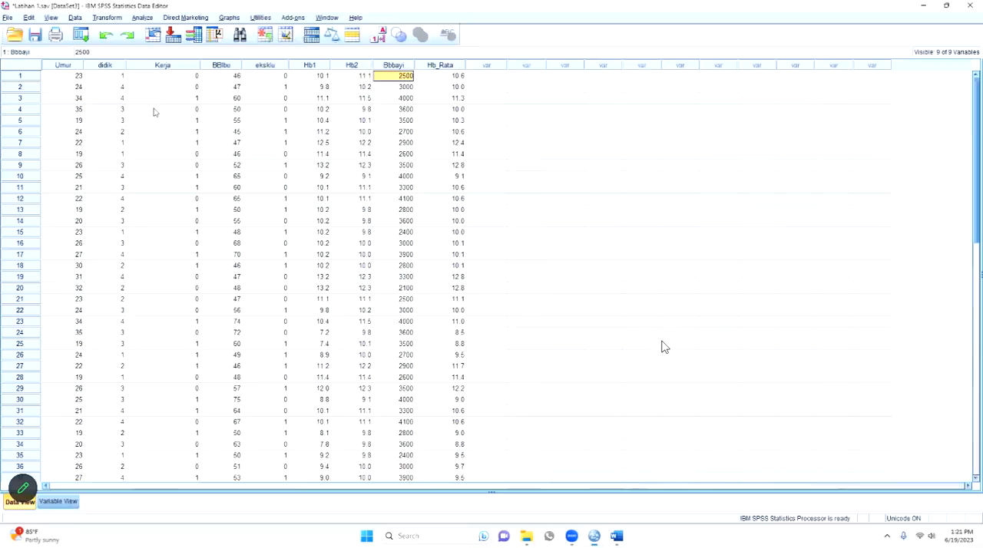
click(107, 17)
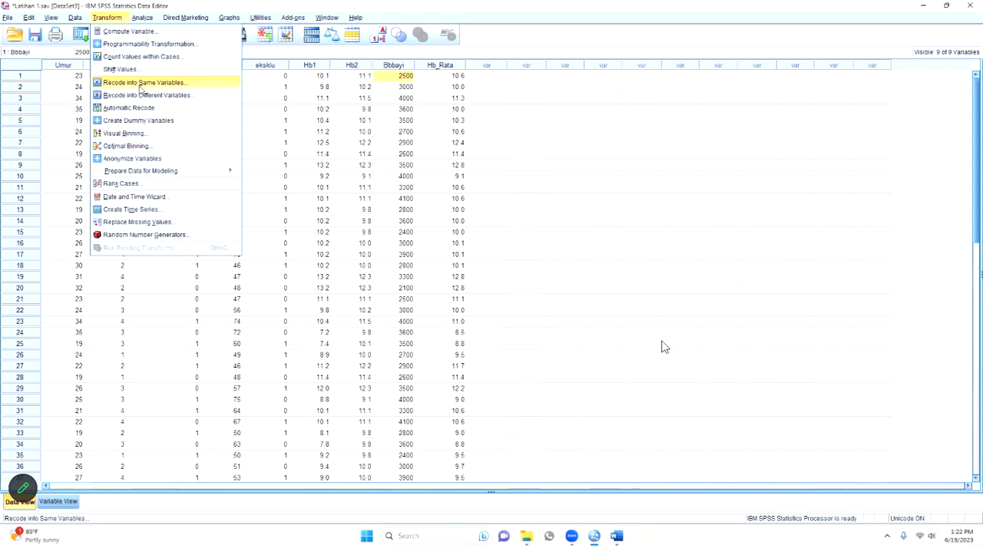
click(400, 78)
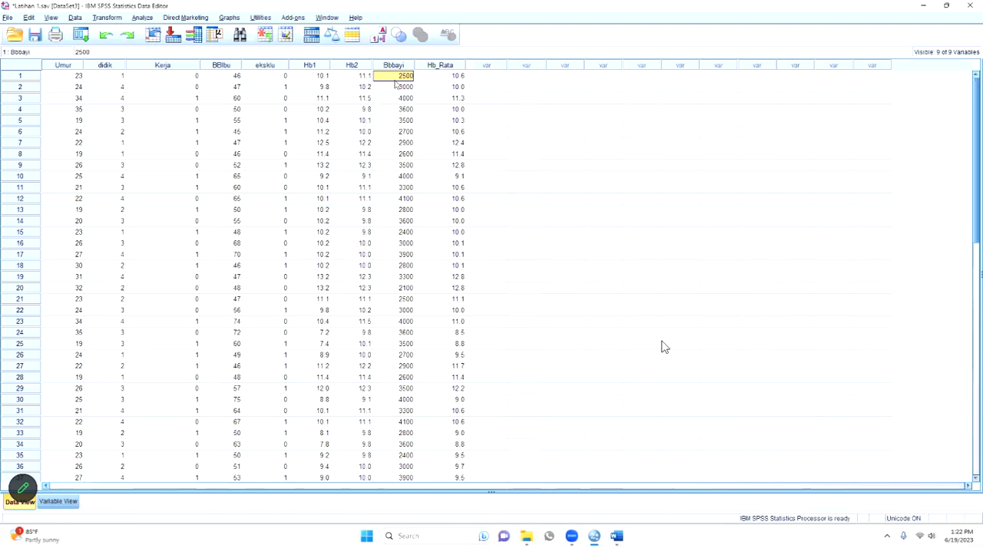
click(108, 17)
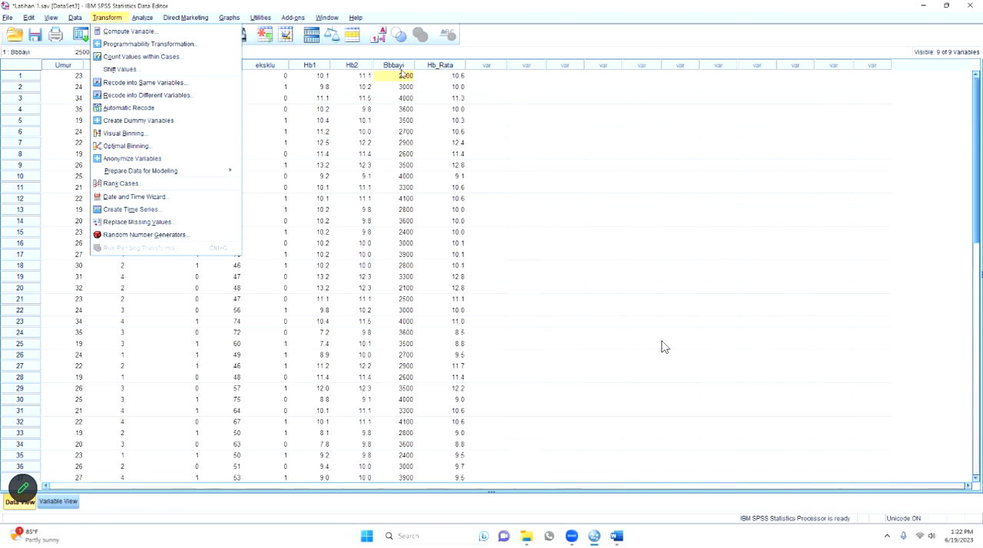
click(398, 74)
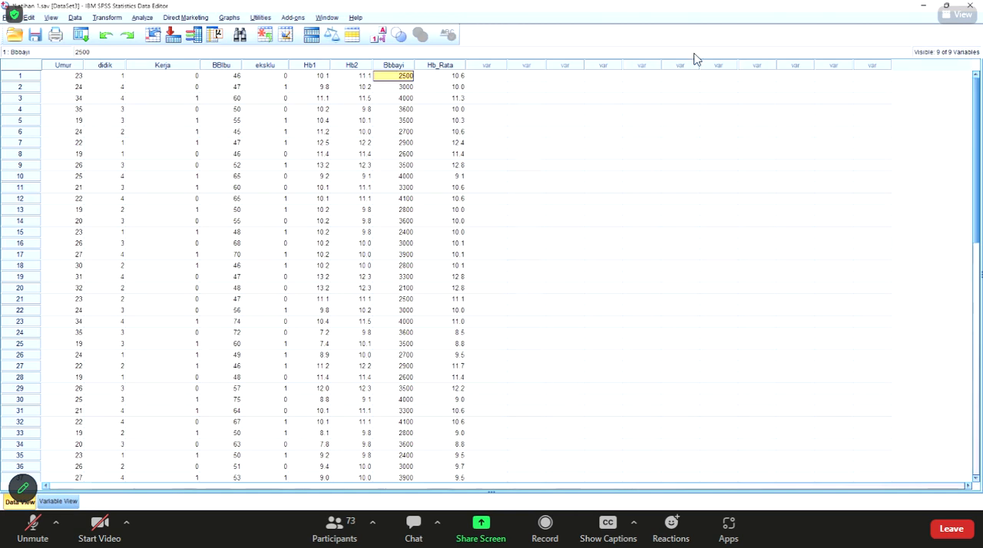
- Switch to the Word notes and start a numbered list below the BBBayi line with "BBLR < 2500"
key(alt+Tab)
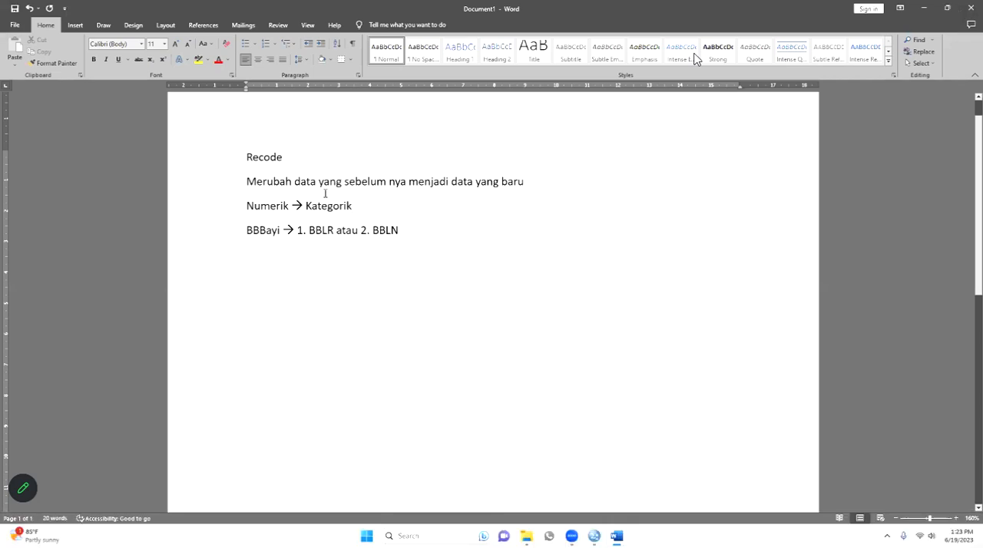
key(Return)
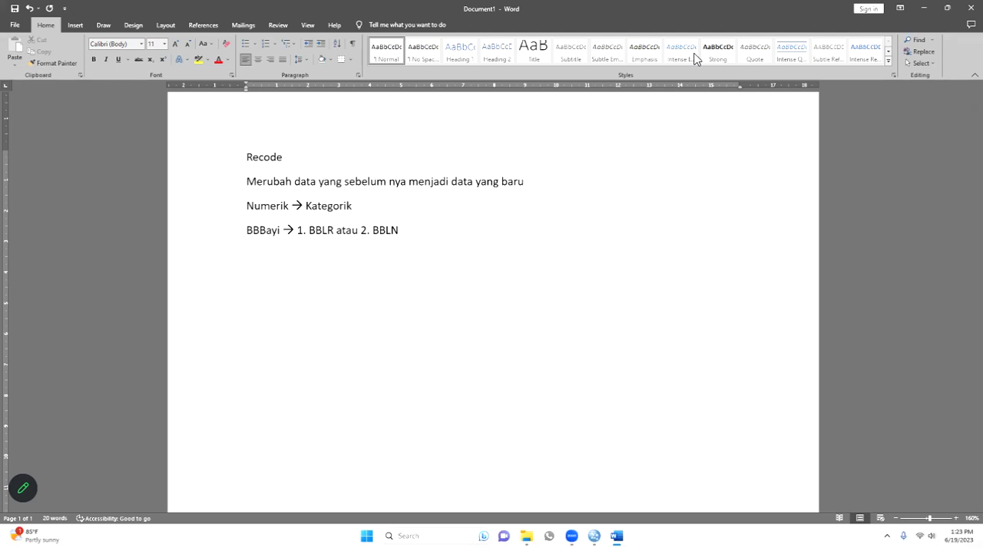
text(1. B)
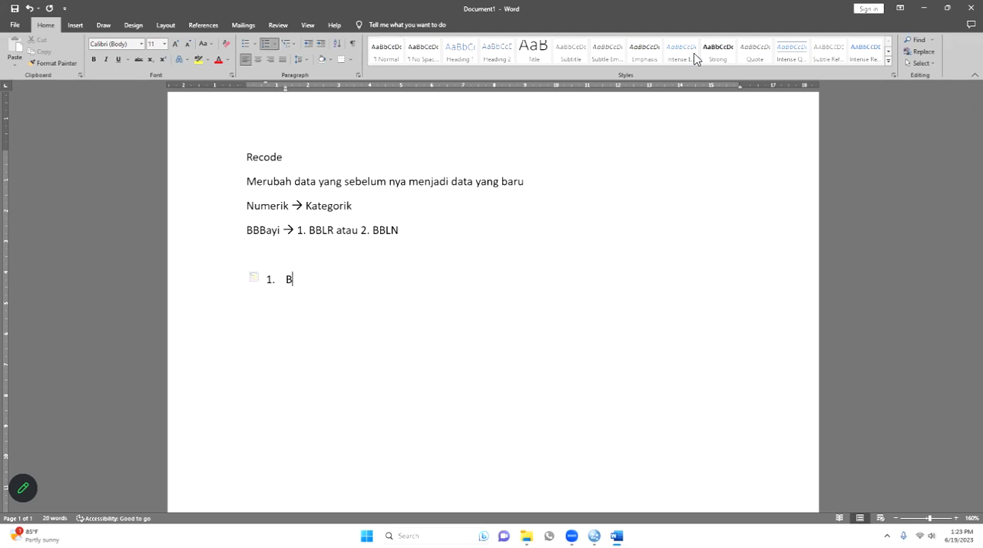
text(BLR < 2500)
- Add the second numbered item "BBLN ≥ 2500", inserting the ≥ sign as a symbol
key(Return)
text(BBLN)
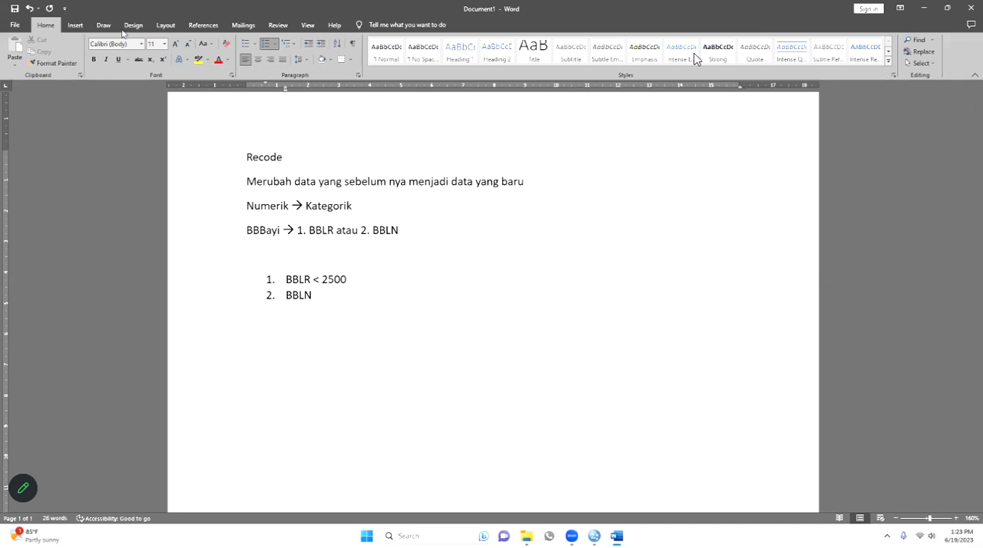
key(alt+n)
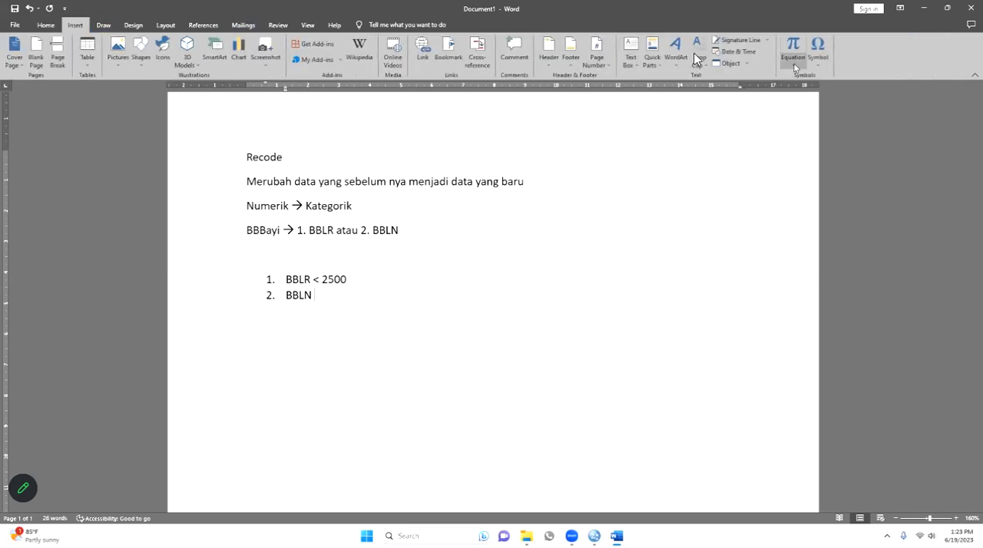
click(817, 60)
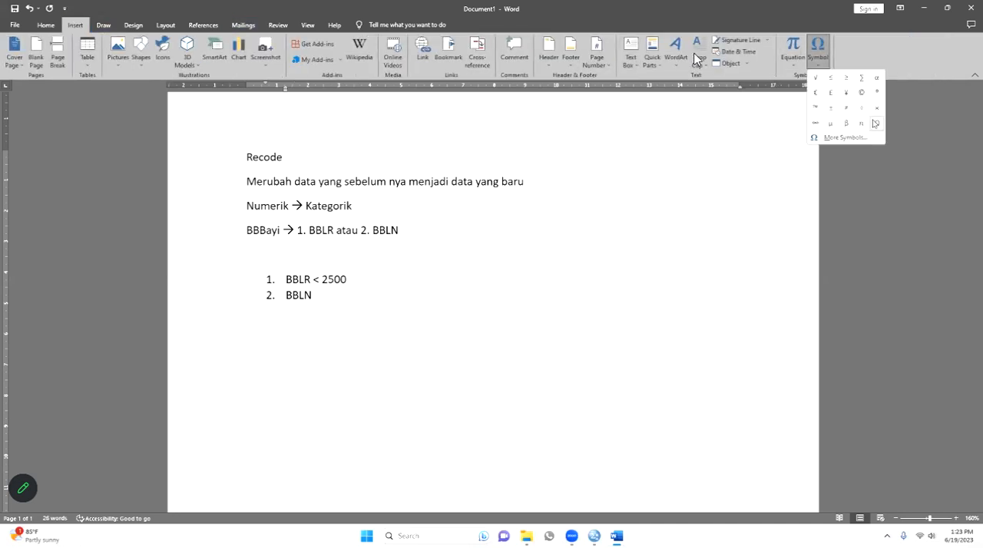
click(847, 81)
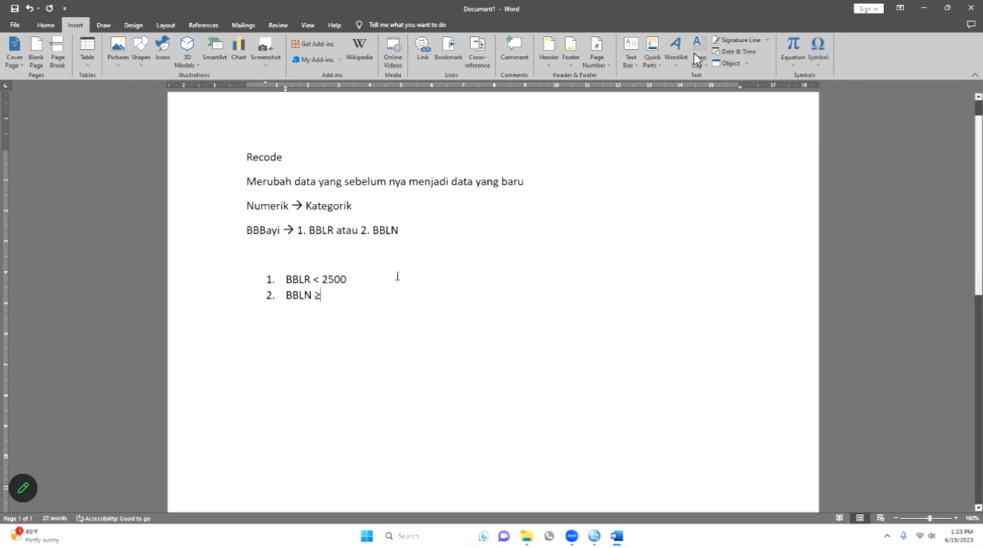
text(2500)
click(321, 298)
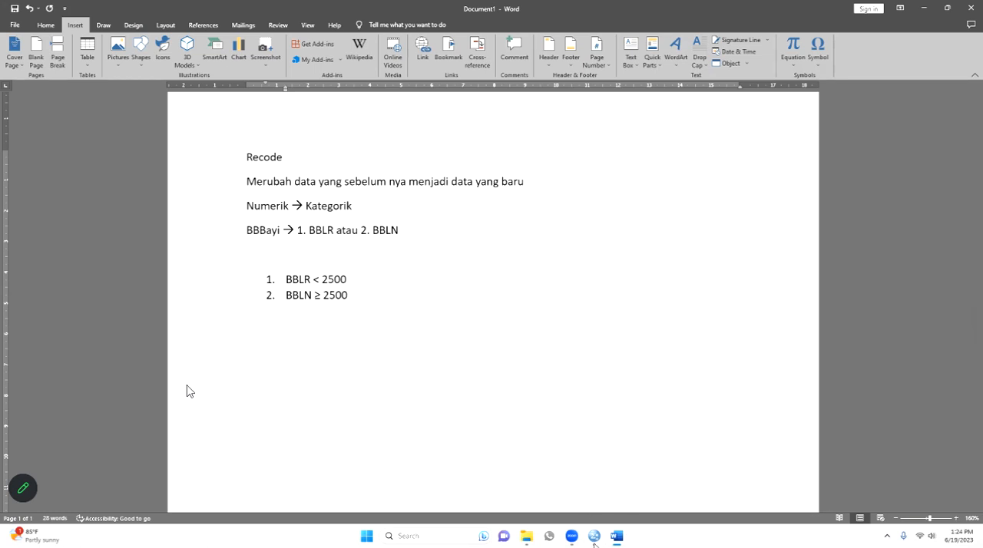
- Switch to the Latihan 1.sav data in SPSS, open Recode into Different Variables and move its dialog higher over the empty columns
click(594, 540)
click(632, 489)
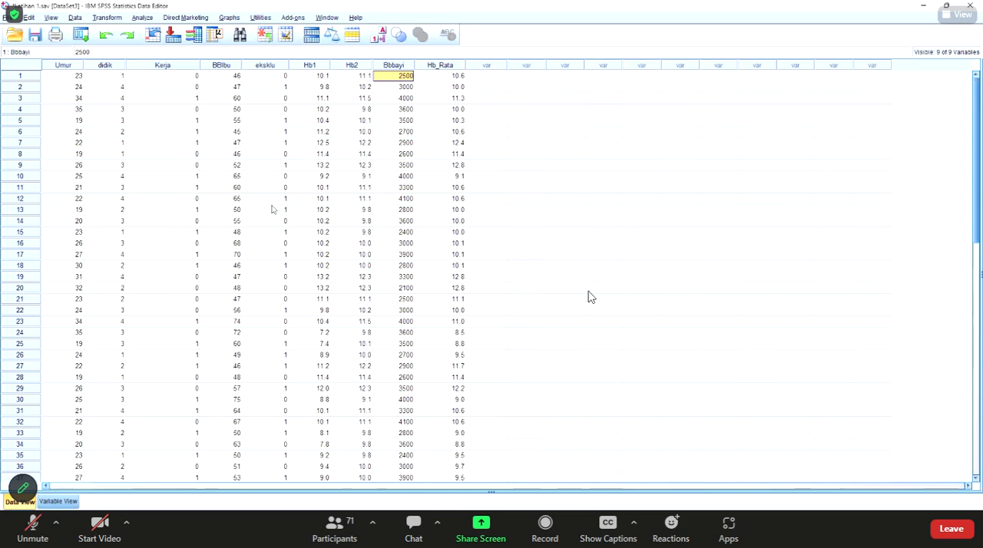
click(101, 20)
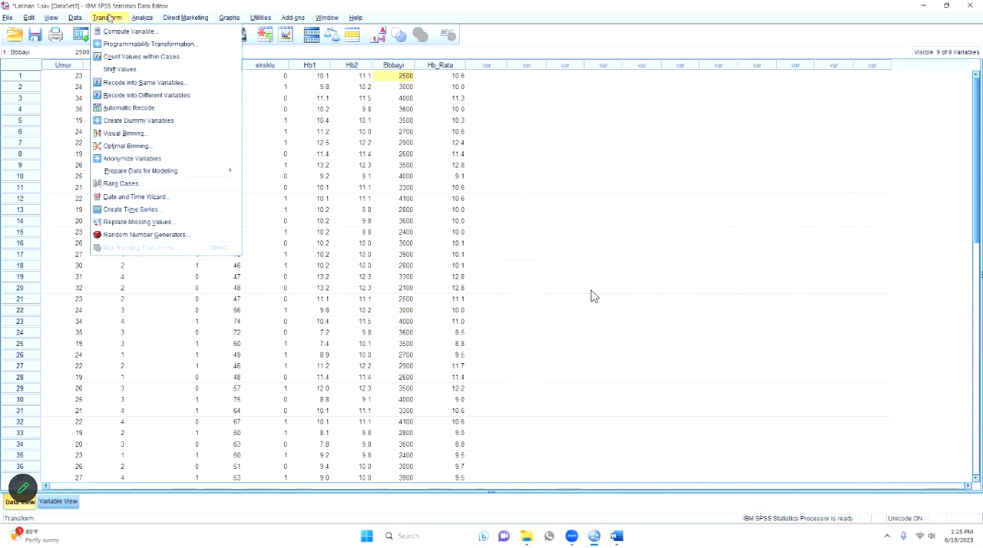
click(201, 100)
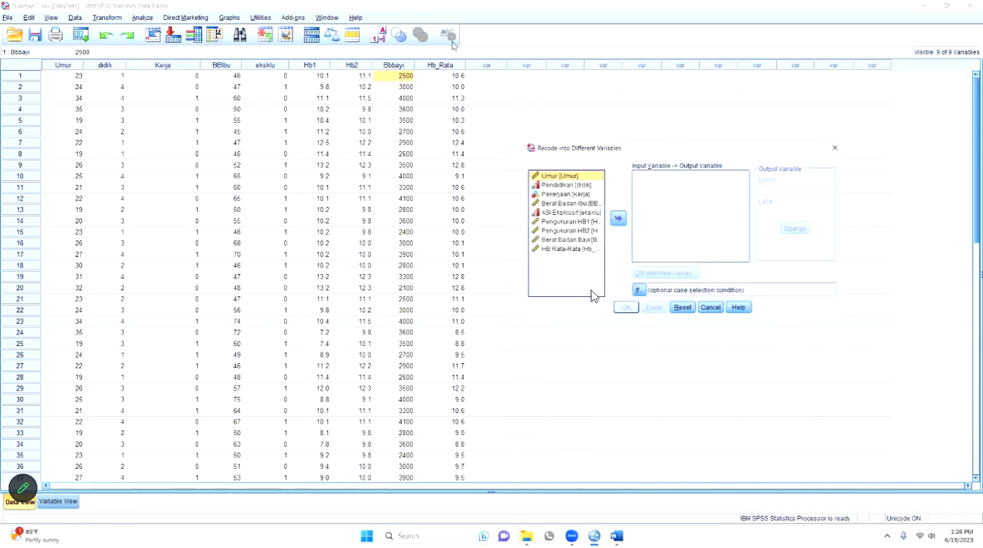
drag(676, 150, 654, 115)
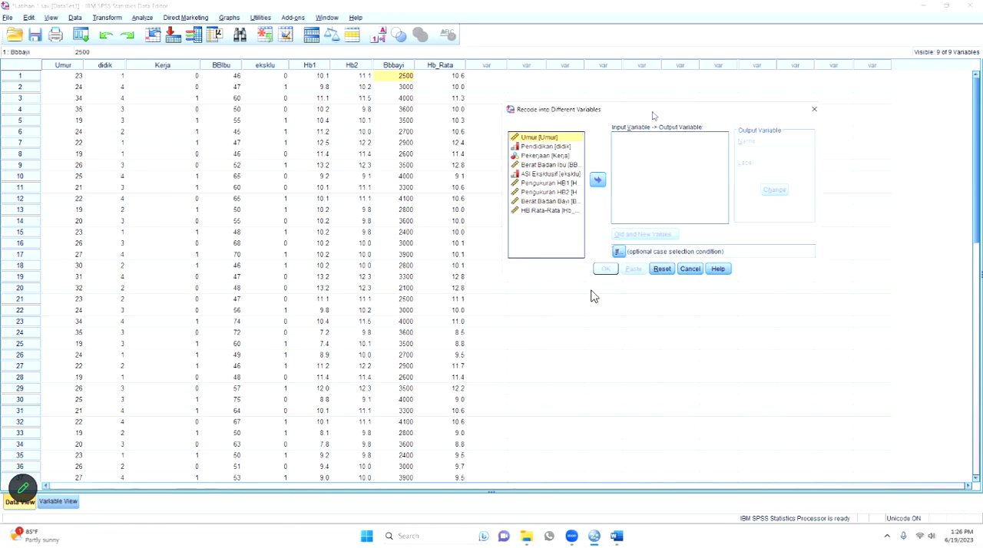
drag(654, 115, 623, 93)
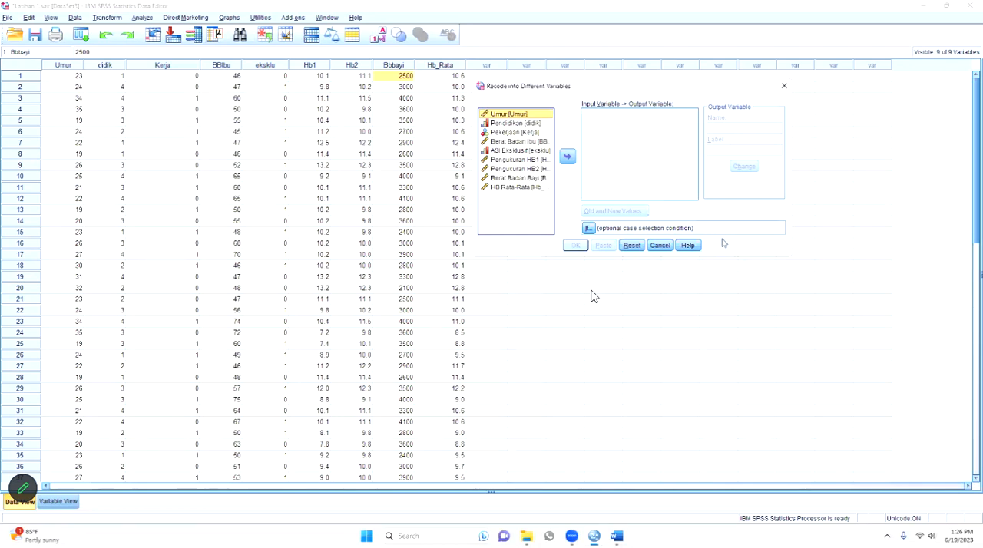
- Set Berat Badan Bayi (Bbbayi) as the variable to recode and name its output variable "BBBayi_Kat"
click(541, 179)
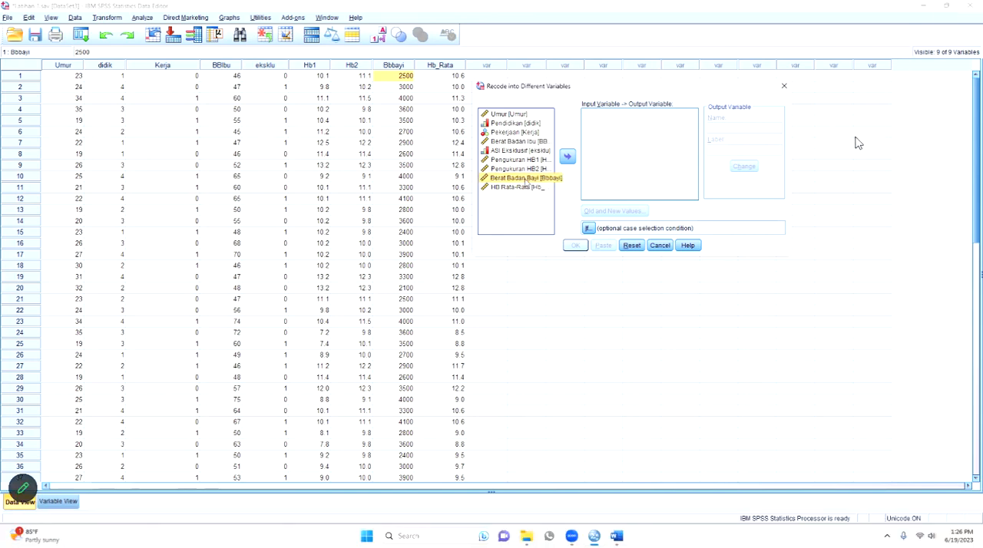
click(569, 158)
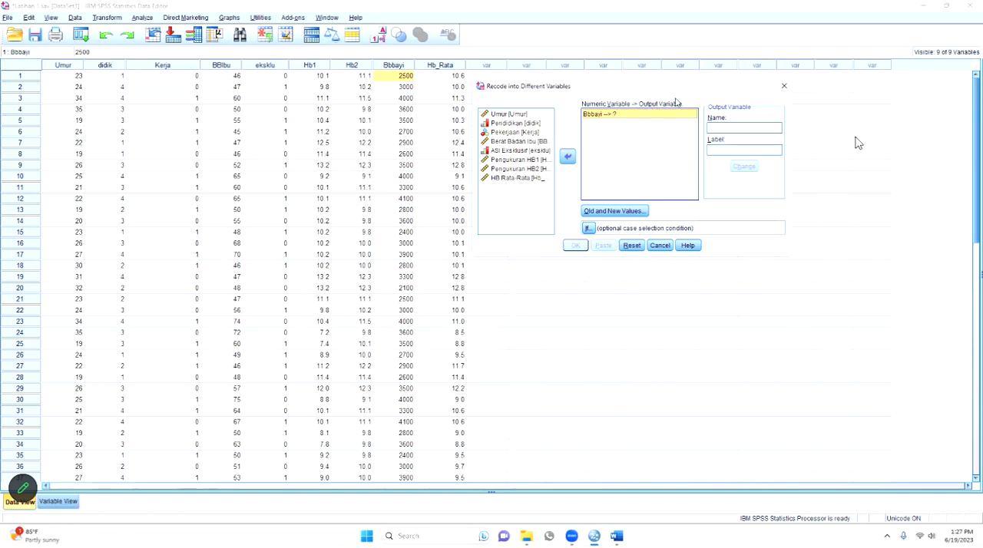
click(725, 127)
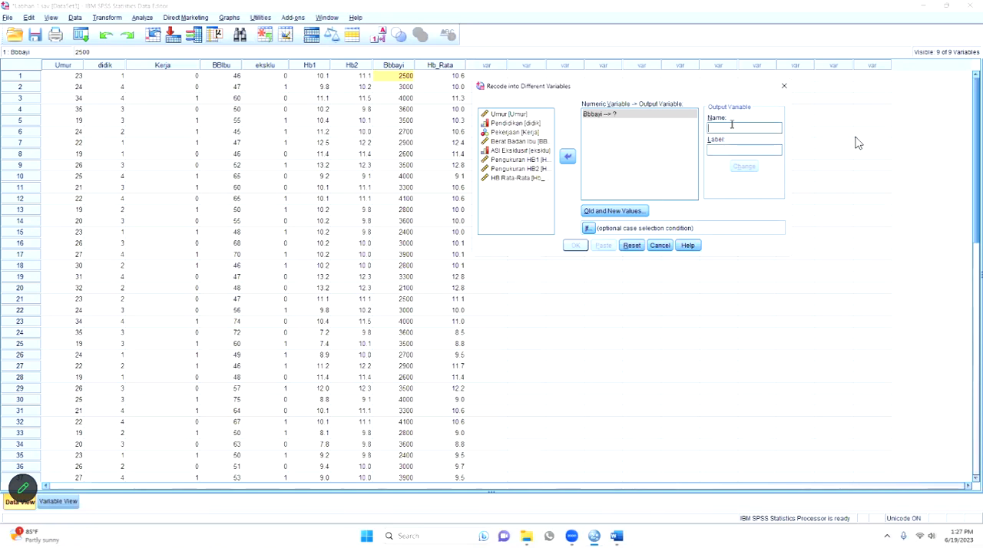
text(Bb)
key(BackSpace)
text(BB)
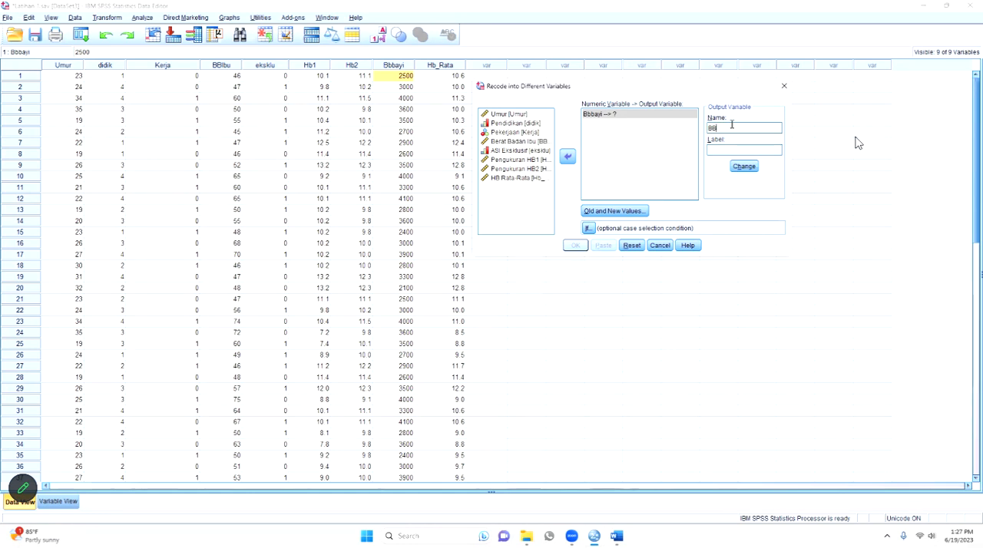
text(ayi)
text(_)
text(Kat)
- Label the output variable "Kategori Berat Badan Bayi Lahir" and apply its name and label to the Bbbayi recode
text(B)
key(BackSpace)
text(Kateg)
text(ori Bet)
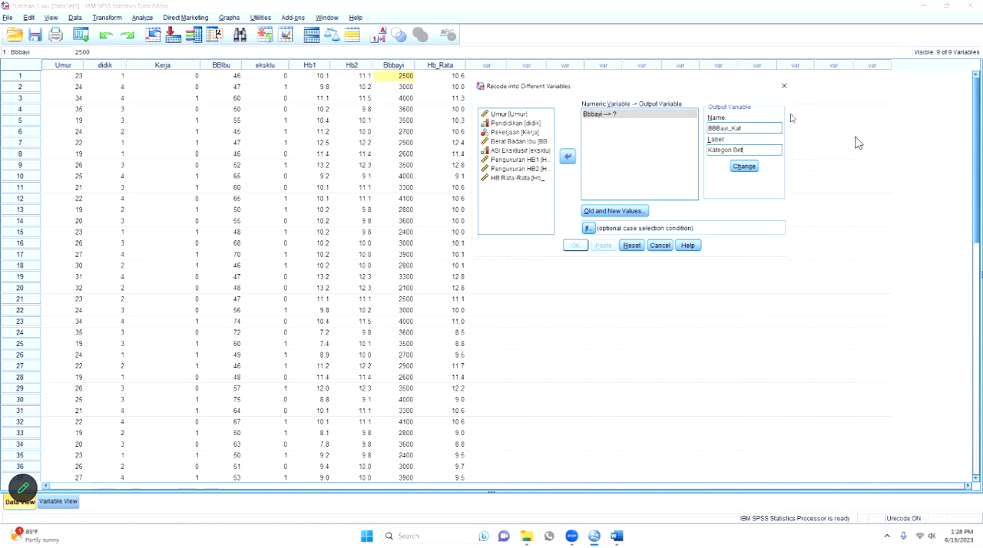
text(rat Badan Bayi Lahir)
key(Left)
key(Left)
key(Left)
key(Left)
key(Left)
key(Left)
key(Left)
key(Left)
key(Left)
key(Left)
key(Left)
key(Left)
key(Left)
key(Left)
key(Left)
key(Left)
key(Left)
key(Left)
key(Left)
key(Left)
key(Right)
key(Right)
key(Right)
key(Right)
key(Right)
key(Right)
key(Right)
key(Right)
key(Right)
key(Right)
key(Right)
key(Right)
key(Right)
key(Right)
key(Right)
key(Right)
key(Right)
key(Right)
key(Right)
key(Right)
click(752, 168)
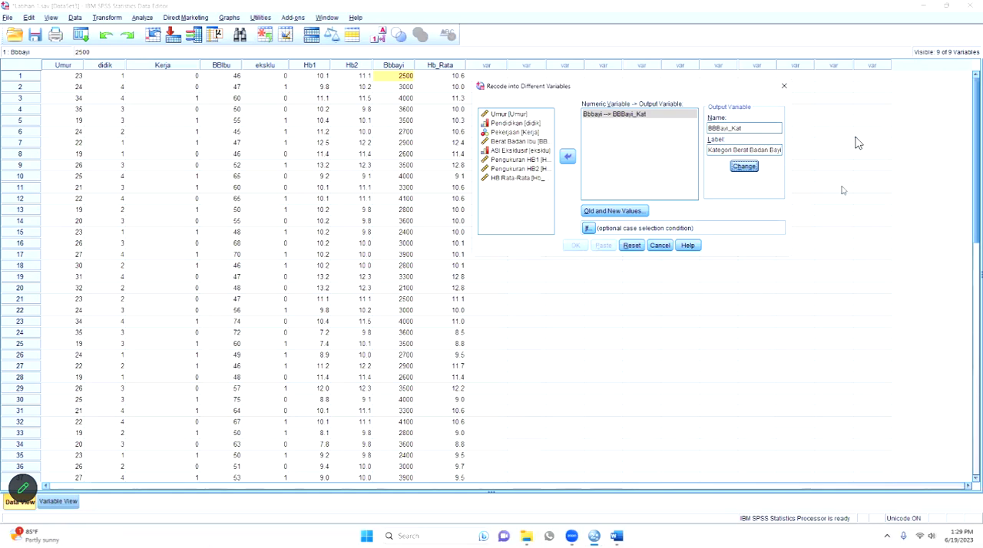
click(643, 211)
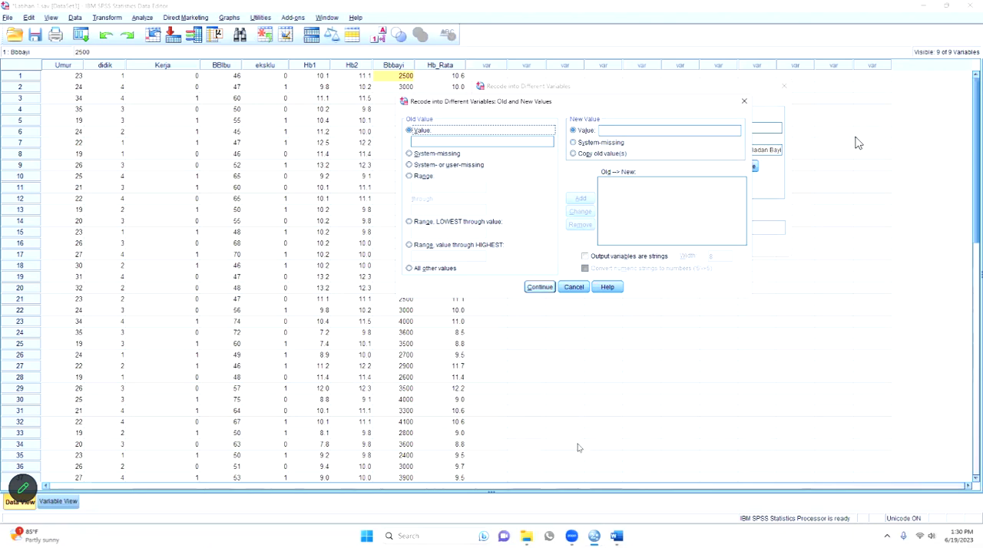
click(614, 535)
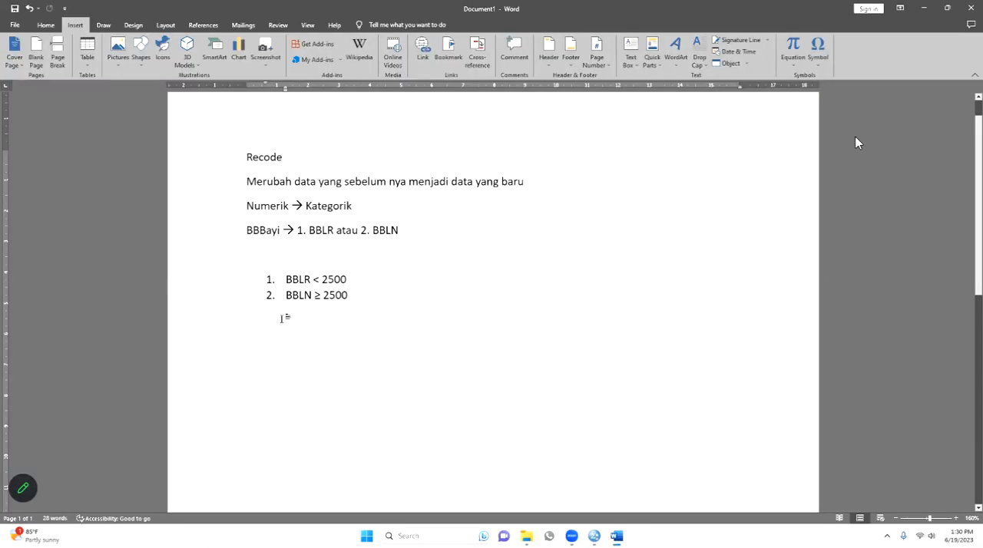
click(617, 536)
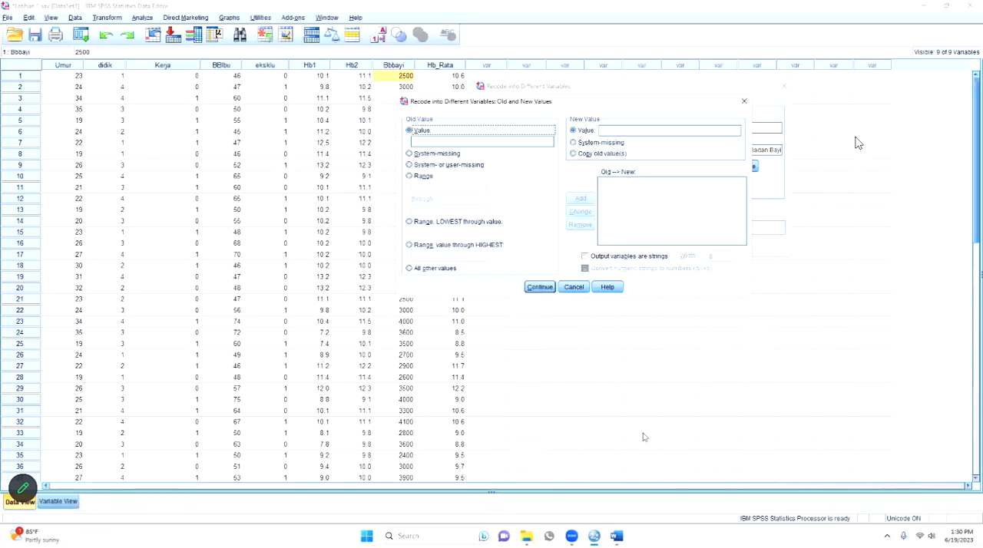
key(super+Left)
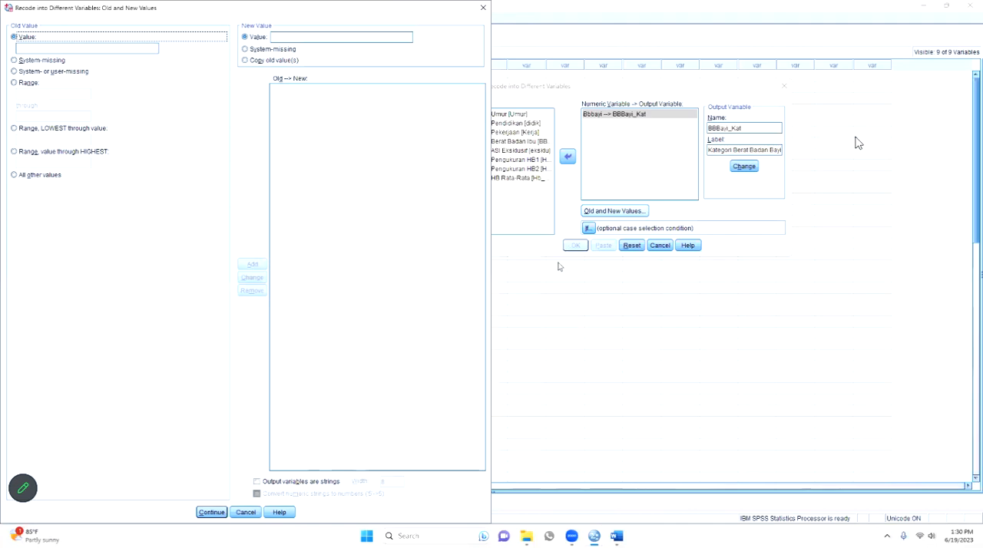
key(super+Right)
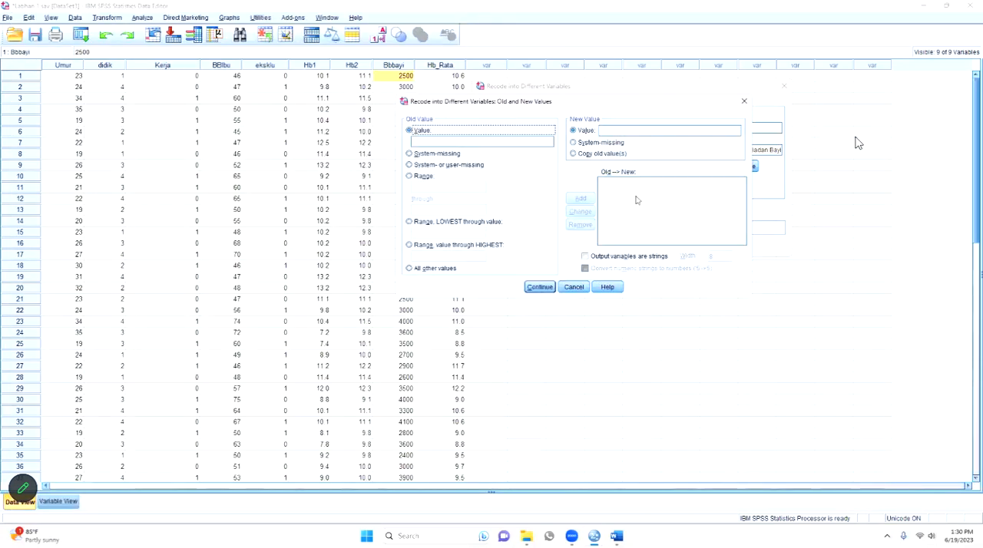
click(574, 287)
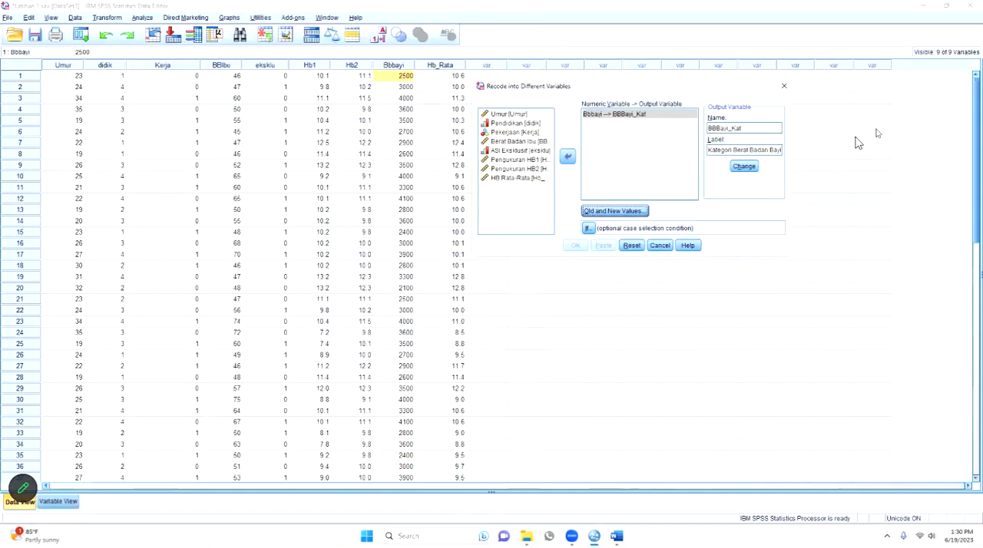
- Open the old and new values of the recode, check the BBLR and BBLN limits in the Word notes and return to SPSS
click(614, 211)
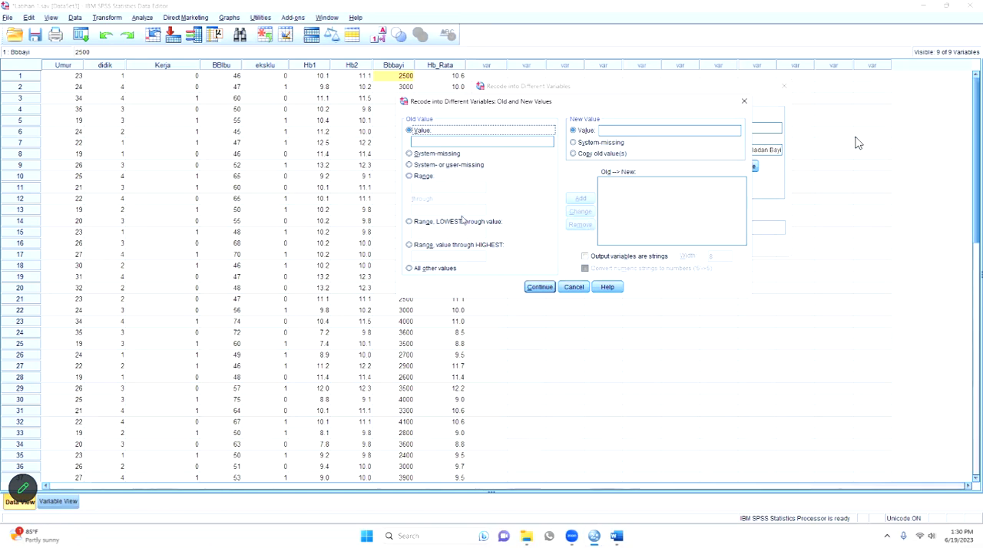
click(617, 536)
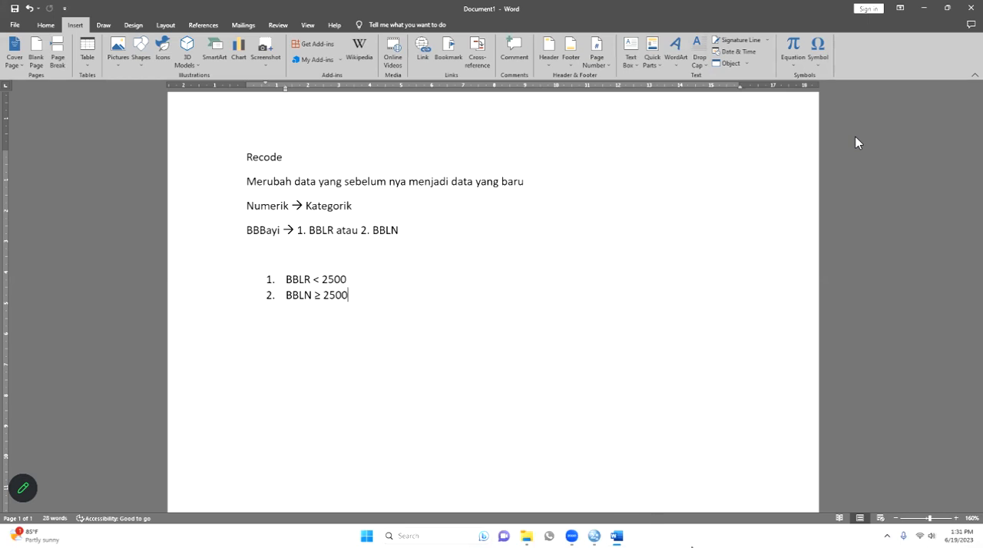
click(616, 535)
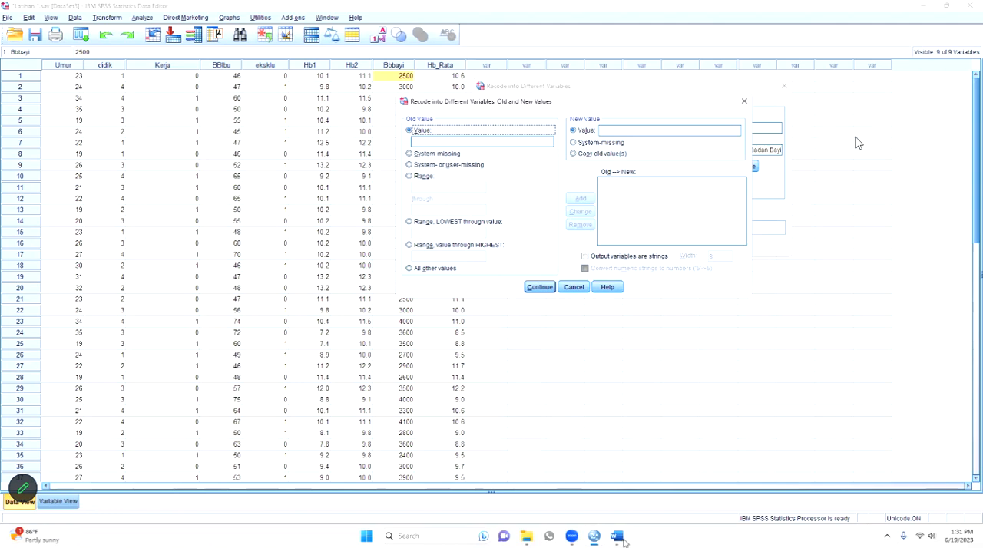
key(alt+Tab)
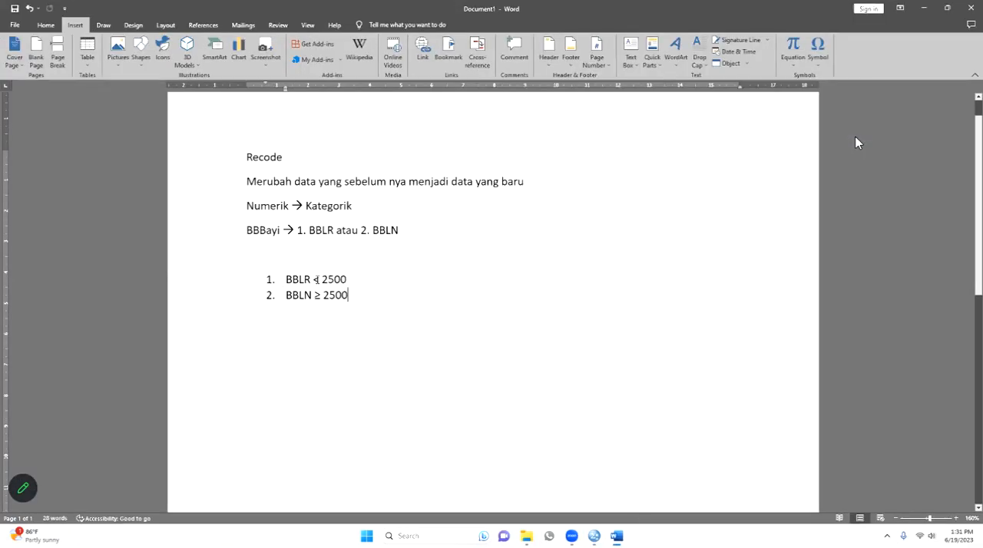
click(319, 280)
key(alt+Tab)
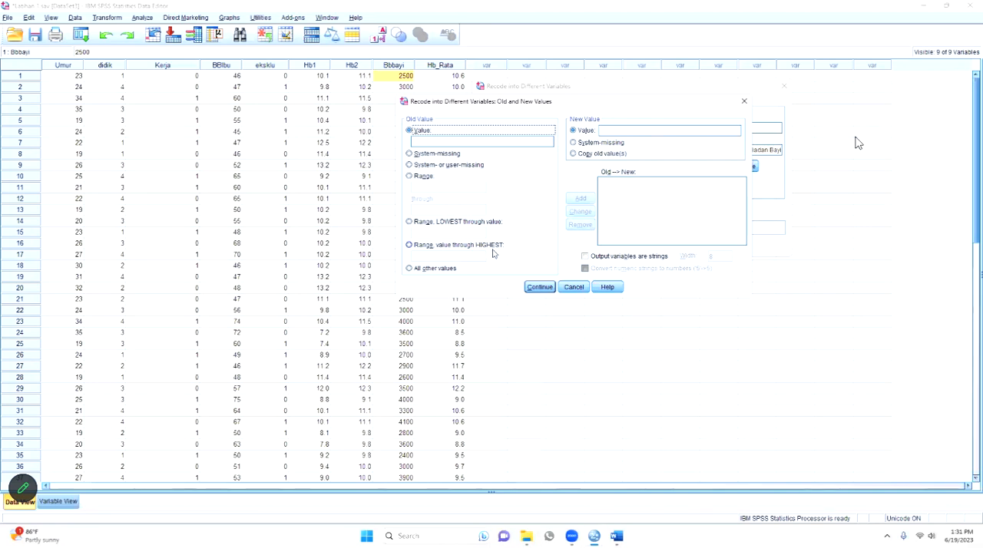
click(616, 535)
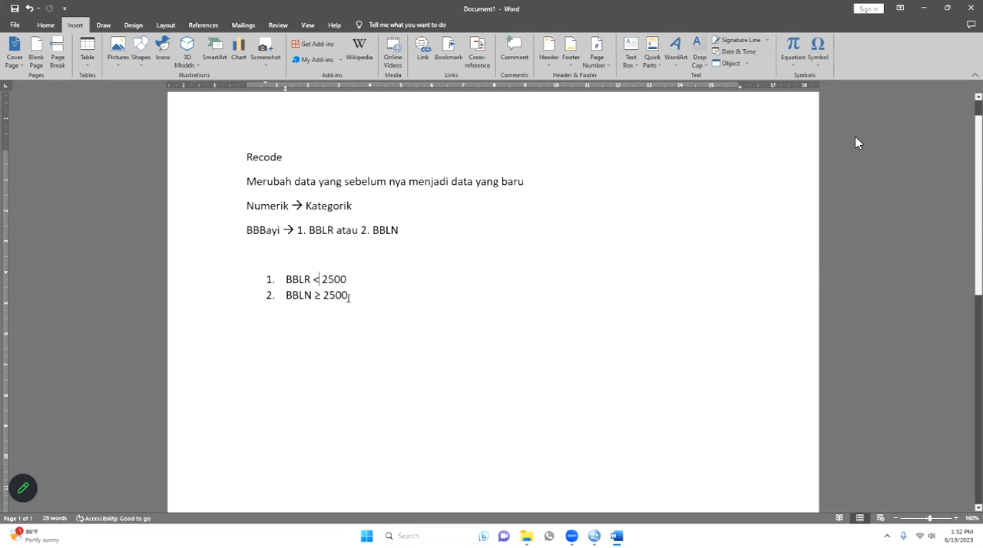
click(318, 280)
key(Delete)
key(alt+Tab)
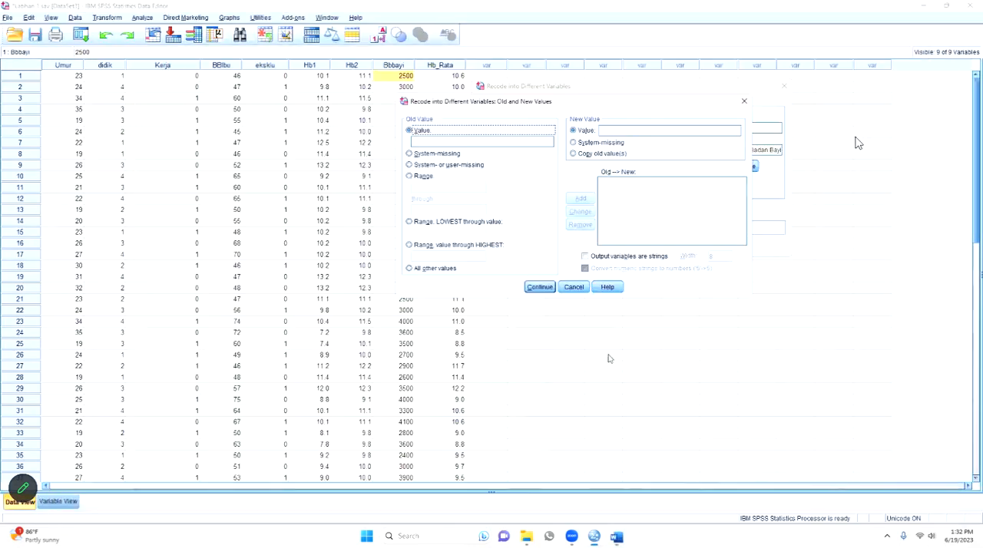
- Set the old value to the range LOWEST through 2499, checking the limits in the Word notes along the way
click(426, 223)
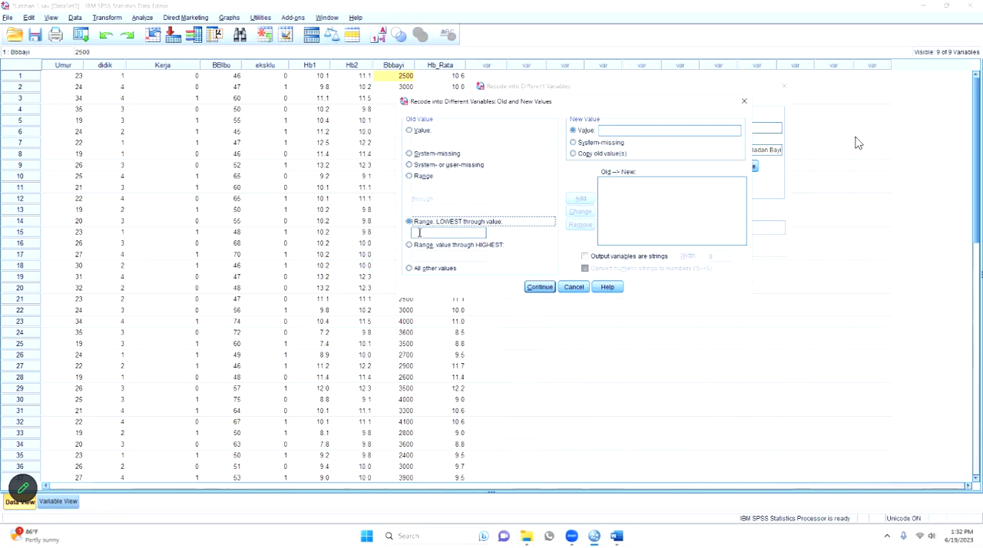
click(420, 232)
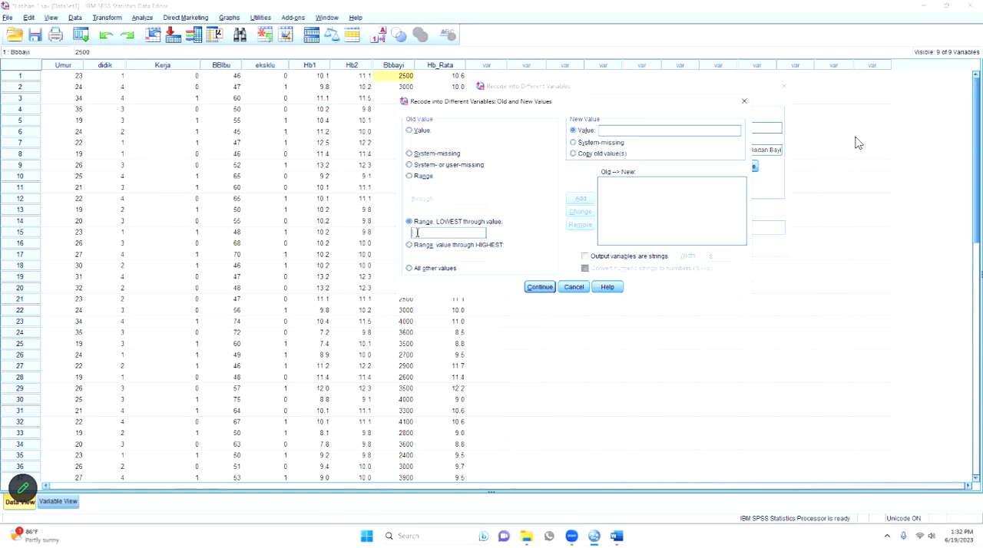
click(615, 538)
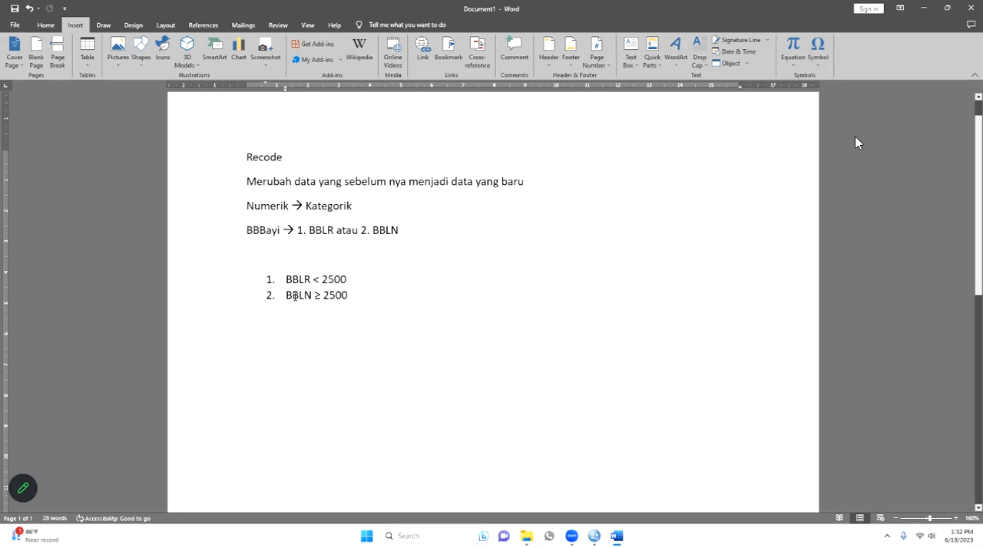
drag(285, 295, 360, 294)
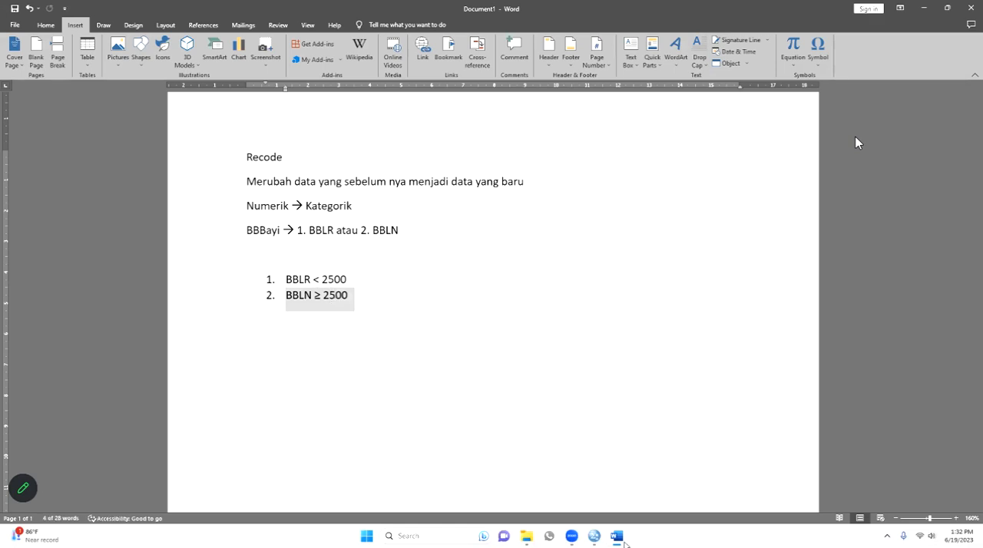
click(619, 536)
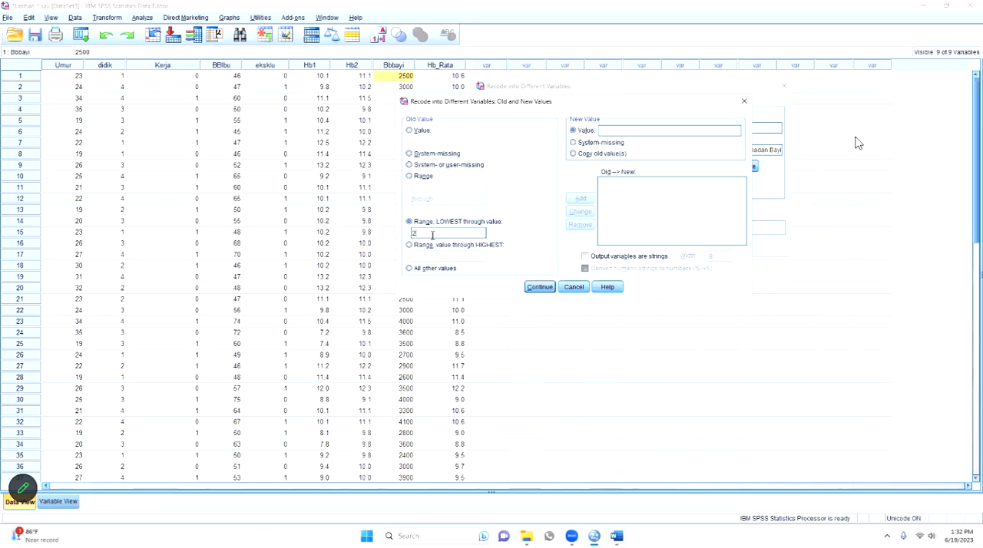
text(2)
key(alt+Tab)
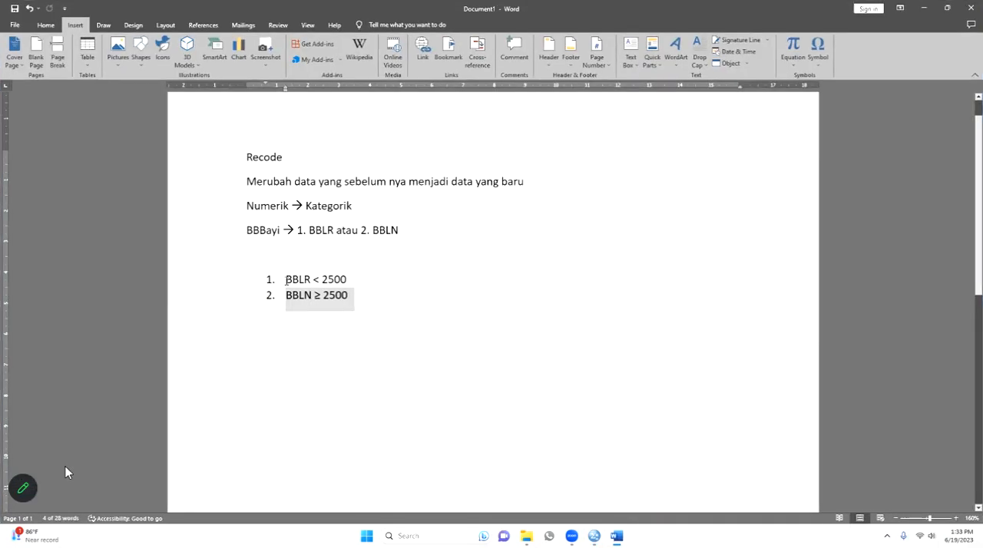
click(283, 282)
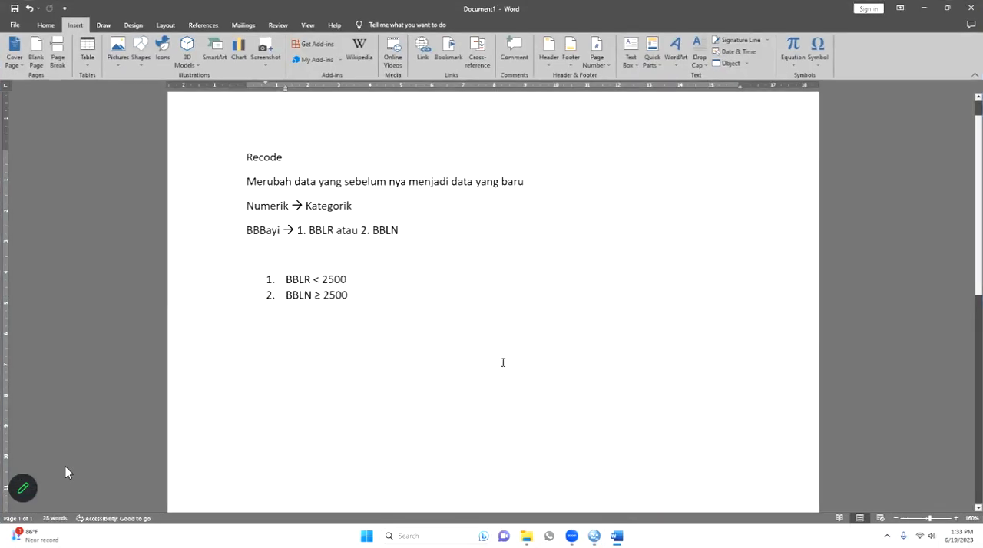
key(alt+Tab)
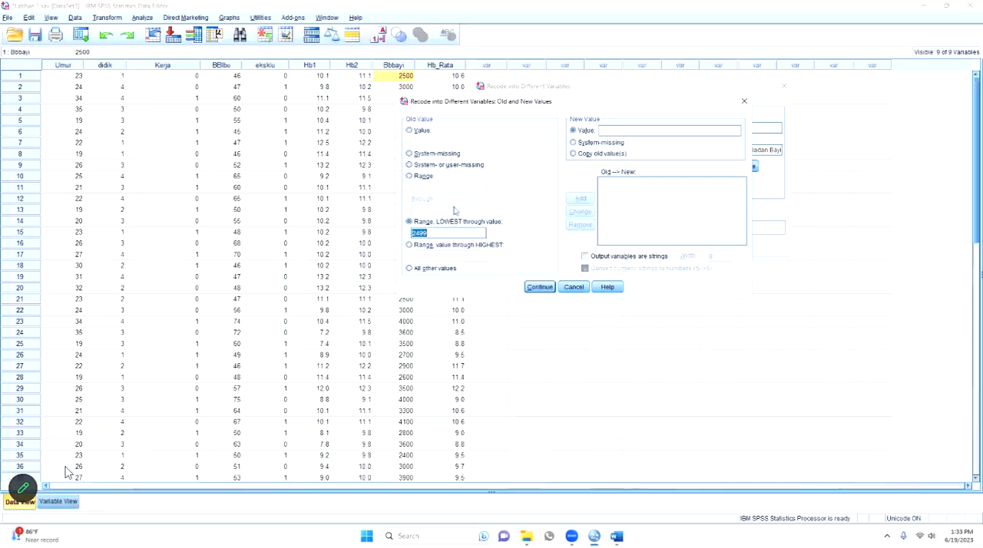
click(442, 231)
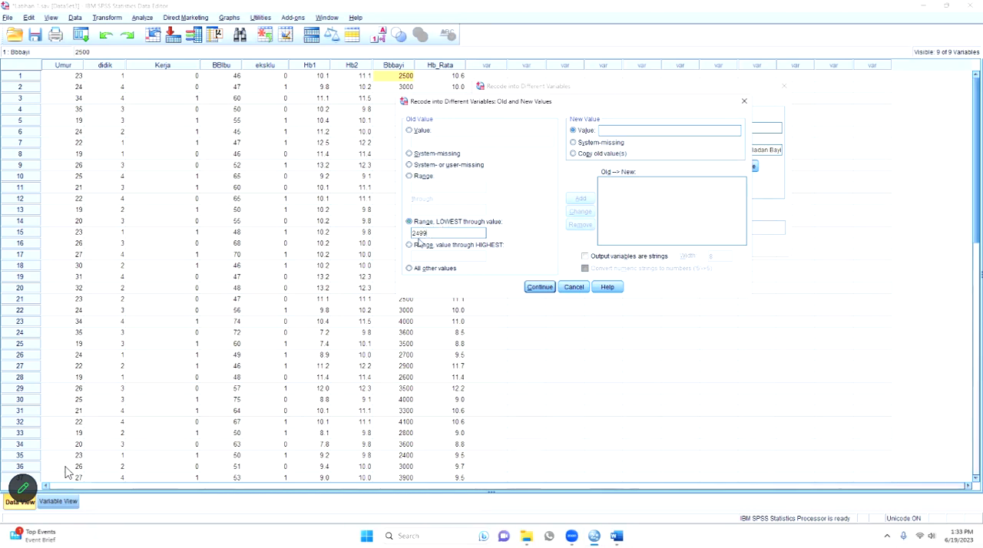
- Check the BBLR category number in the Word notes, then in SPSS set the new value to 1 and add the mapping
click(599, 129)
click(617, 536)
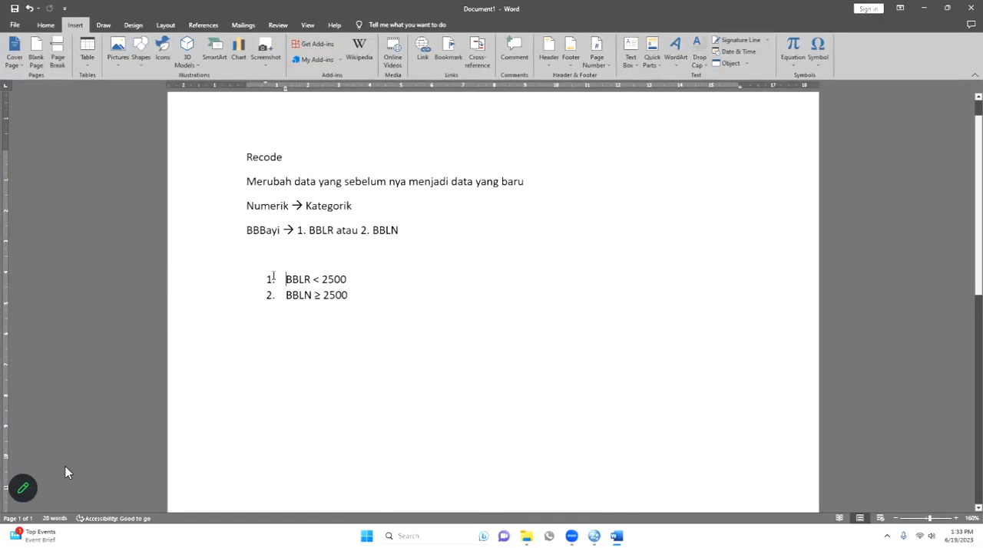
click(271, 278)
click(386, 270)
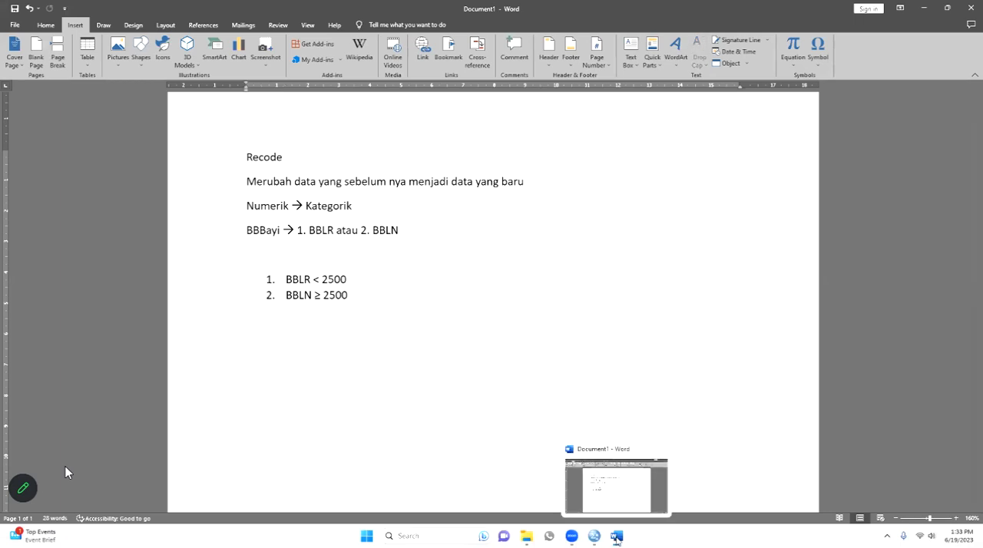
click(618, 536)
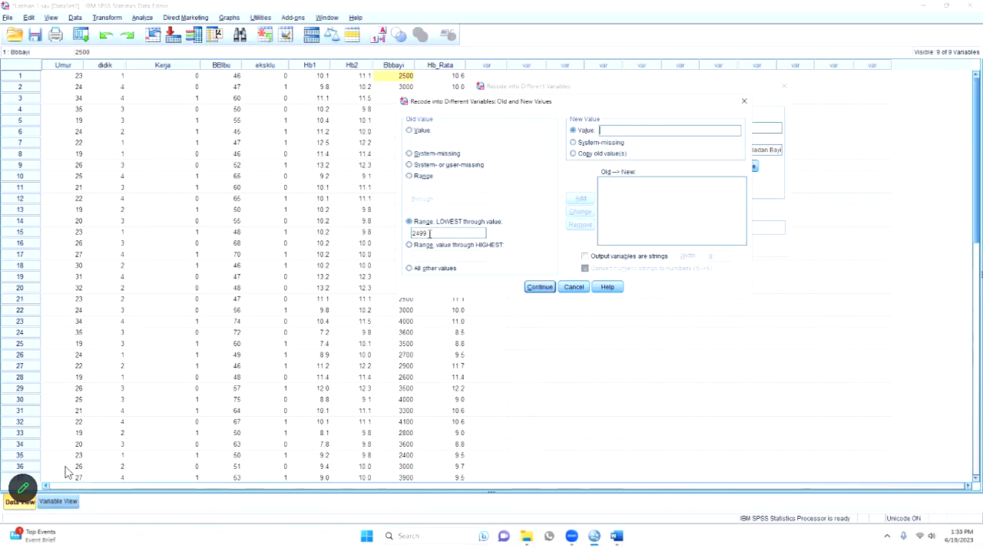
click(603, 130)
text(1)
click(582, 199)
- Check the BBLN category in the Word notes, then in SPSS map the range 2500 through HIGHEST to new value 2
click(617, 535)
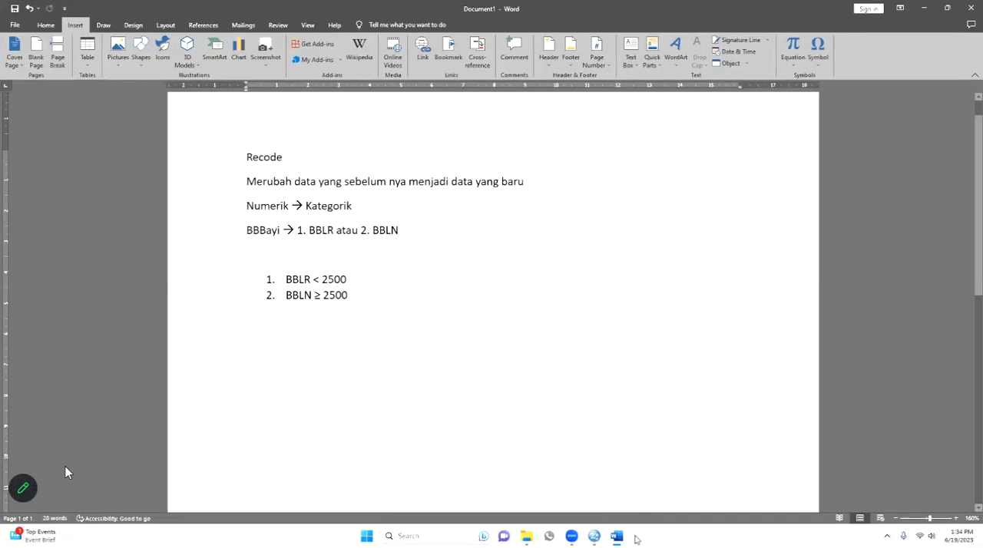
click(626, 543)
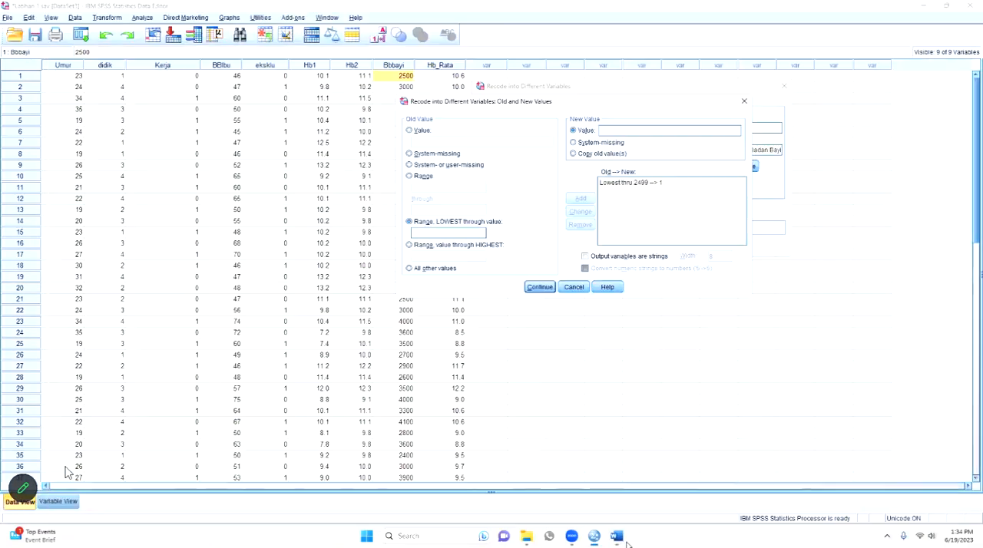
click(464, 246)
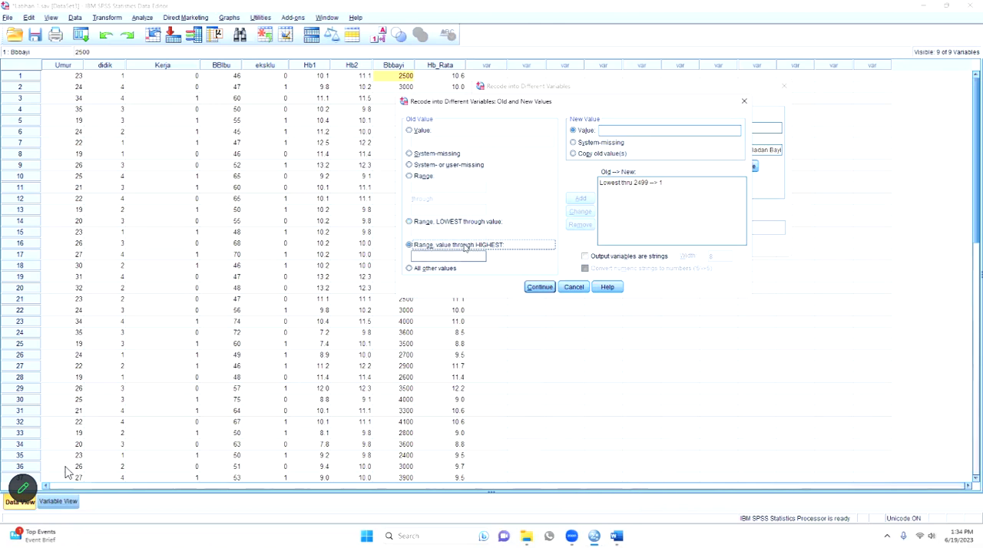
click(441, 258)
text(250)
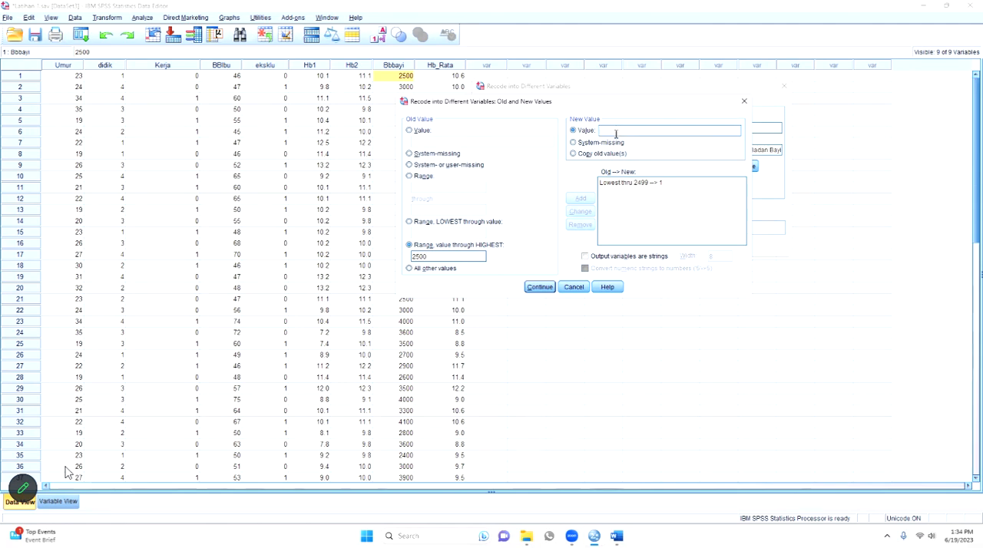
text(2)
click(581, 201)
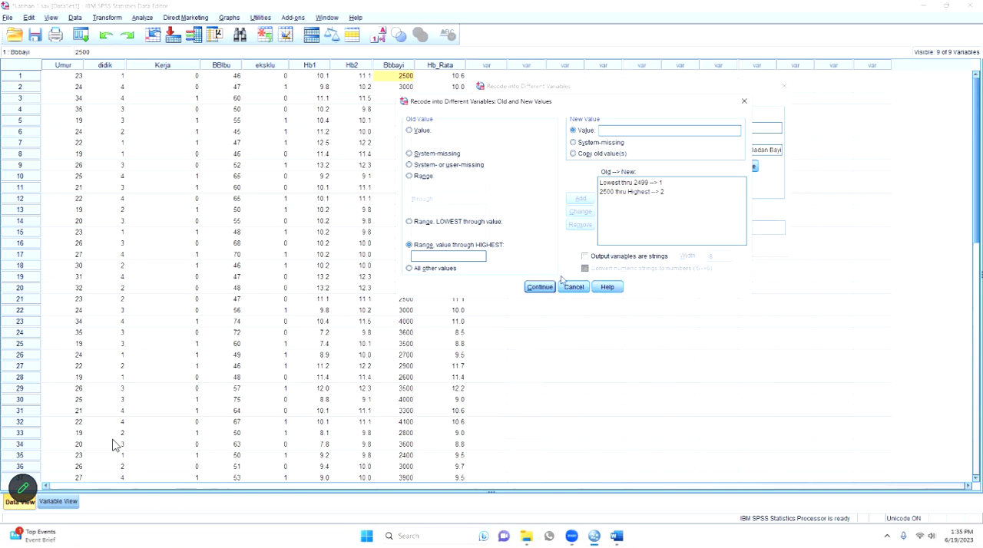
- Accept the old and new value mappings, run the recode into BBBayi_Kat and minimize the output window
click(539, 288)
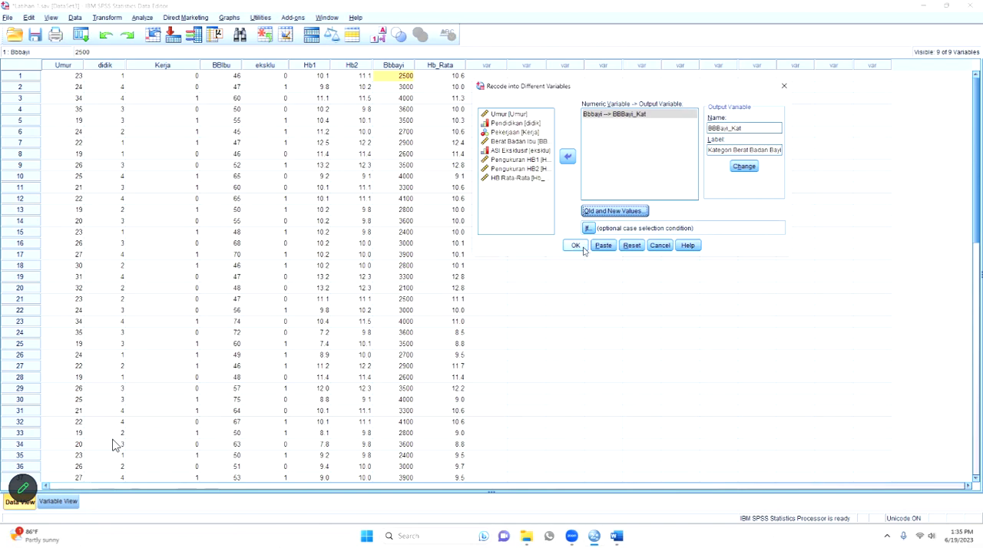
click(576, 247)
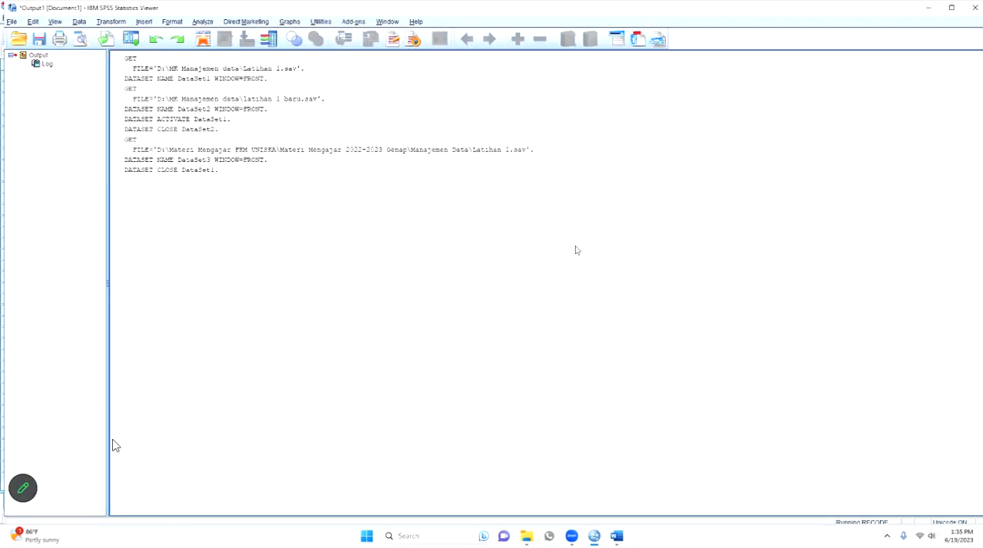
click(927, 7)
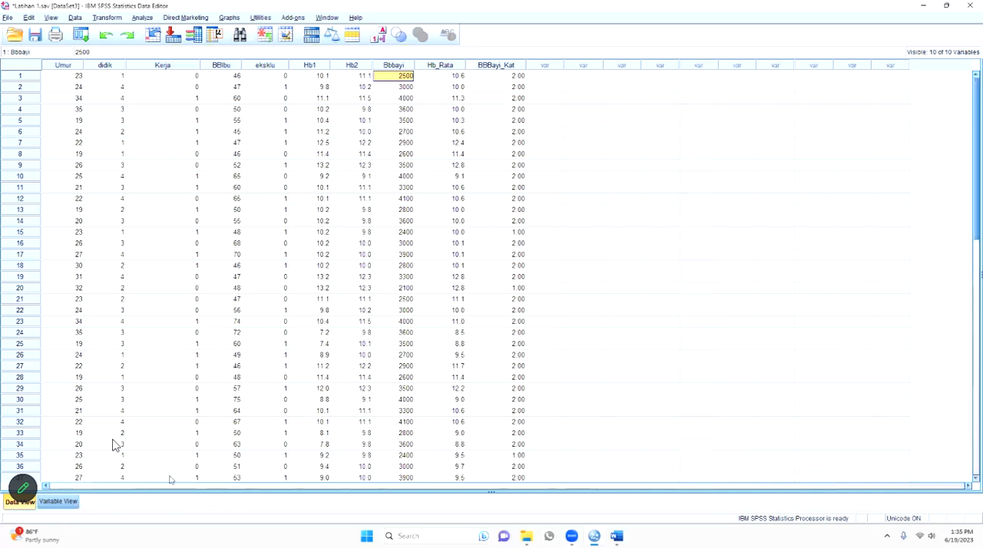
- Set the decimals of BBBayi_Kat to 0 and check its values in the data
click(55, 503)
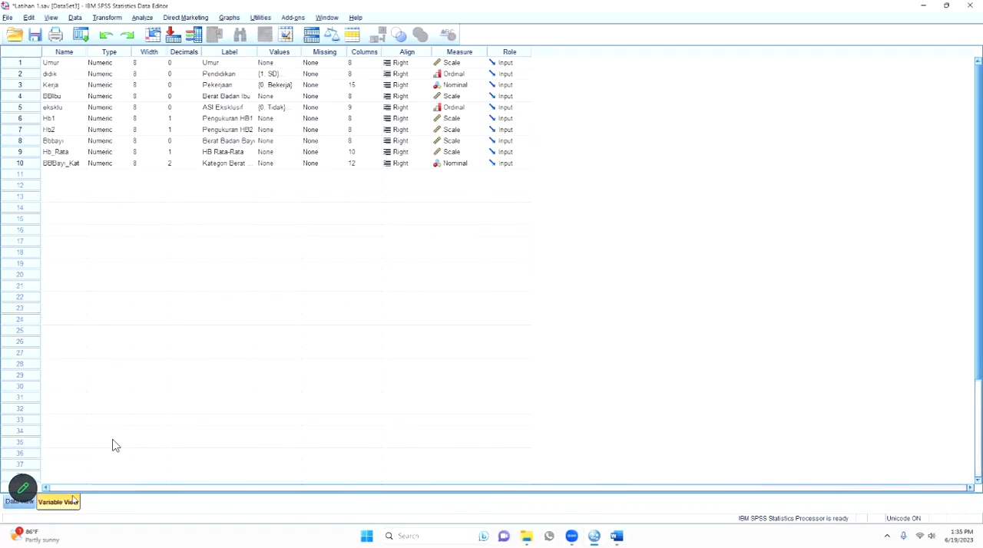
click(196, 168)
click(196, 167)
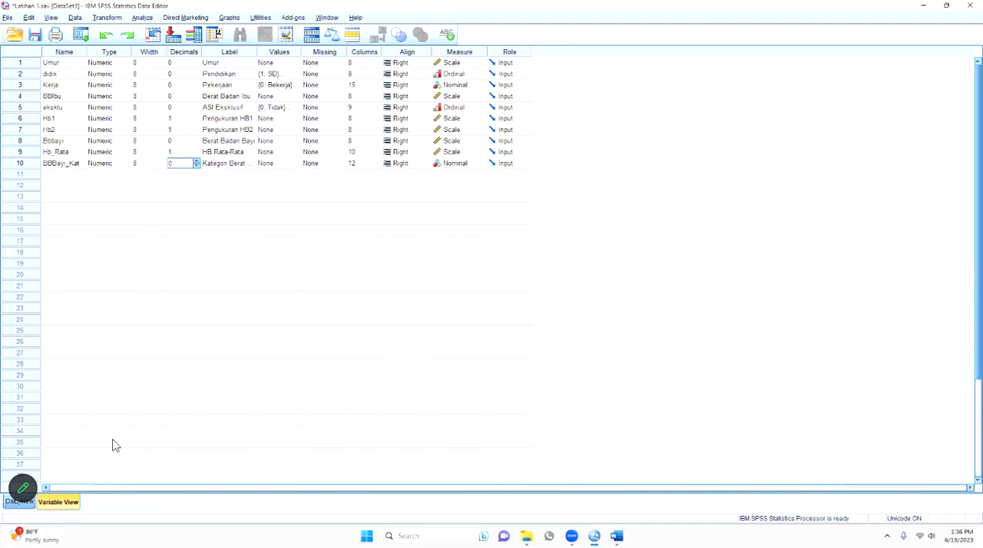
click(15, 500)
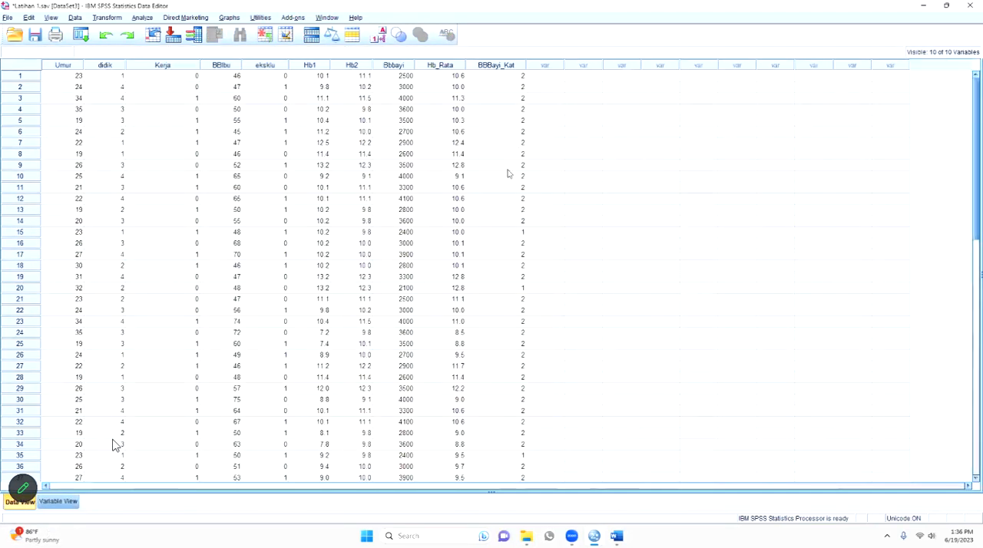
- Add the value label 1 = BBLR to BBBayi_Kat, checking the category names in the Word notes along the way
click(59, 502)
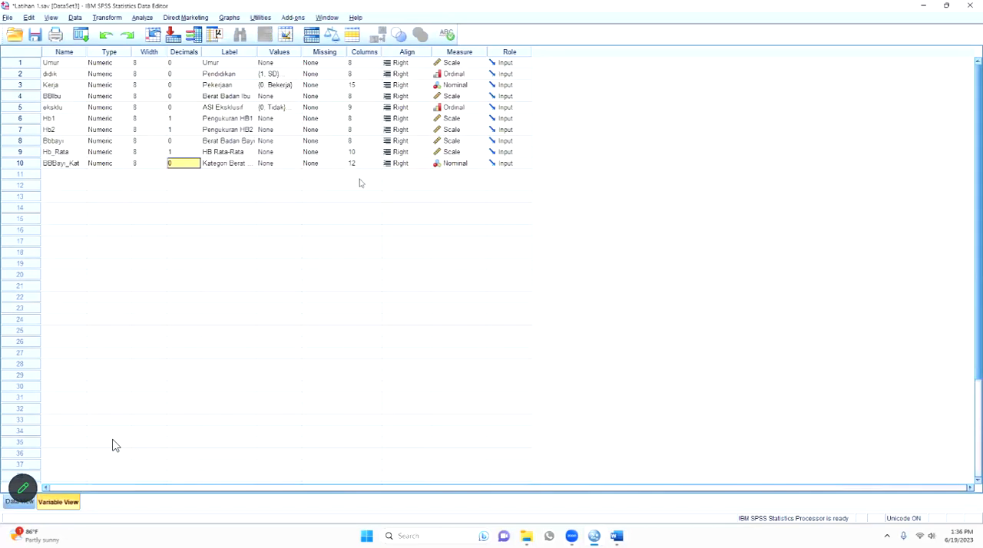
click(297, 164)
click(297, 163)
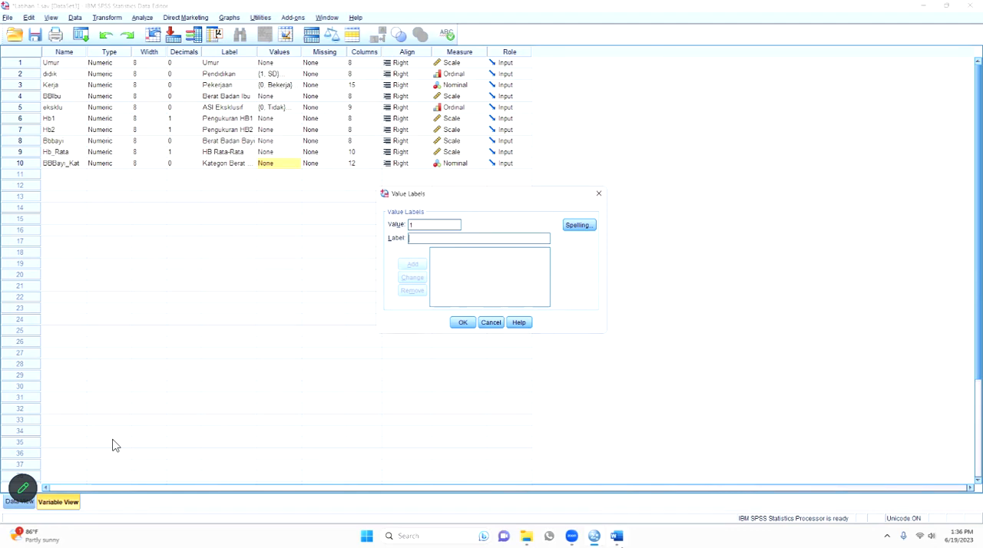
mouse_move(617, 536)
click(626, 495)
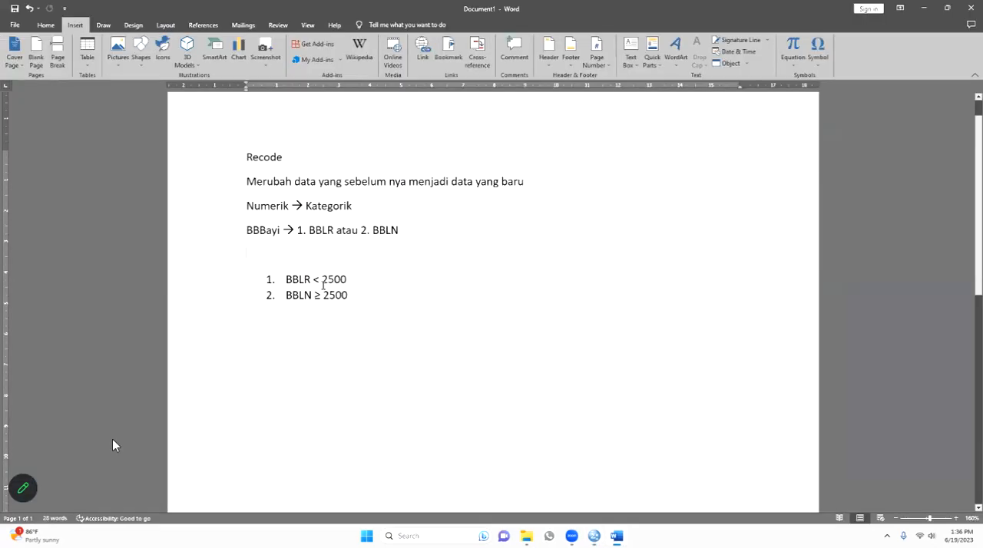
click(638, 490)
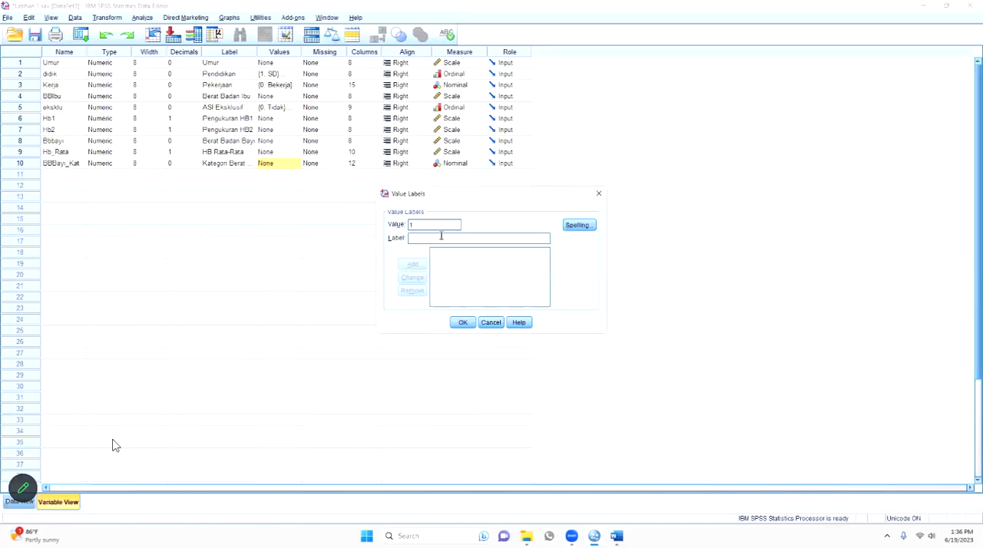
text(BBLR)
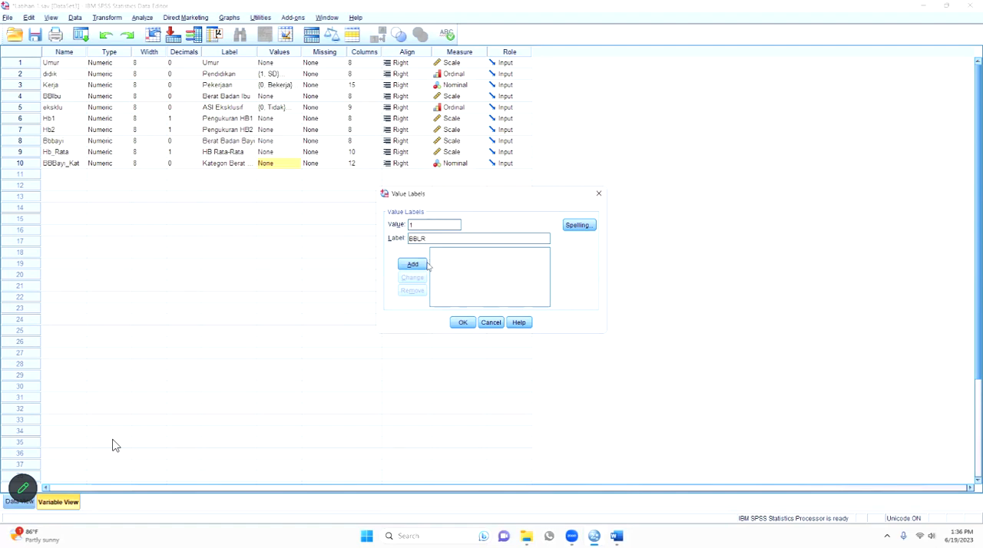
key(alt+a)
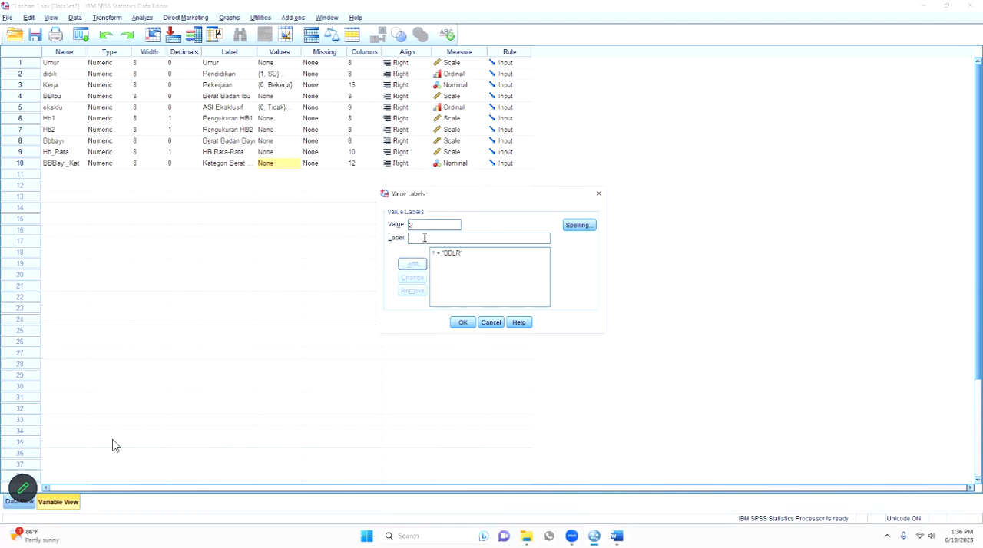
- Add the value label 2 = BBLN, apply the labels to BBBayi_Kat and widen the Values and Label columns
text(BBLN)
click(412, 264)
click(463, 322)
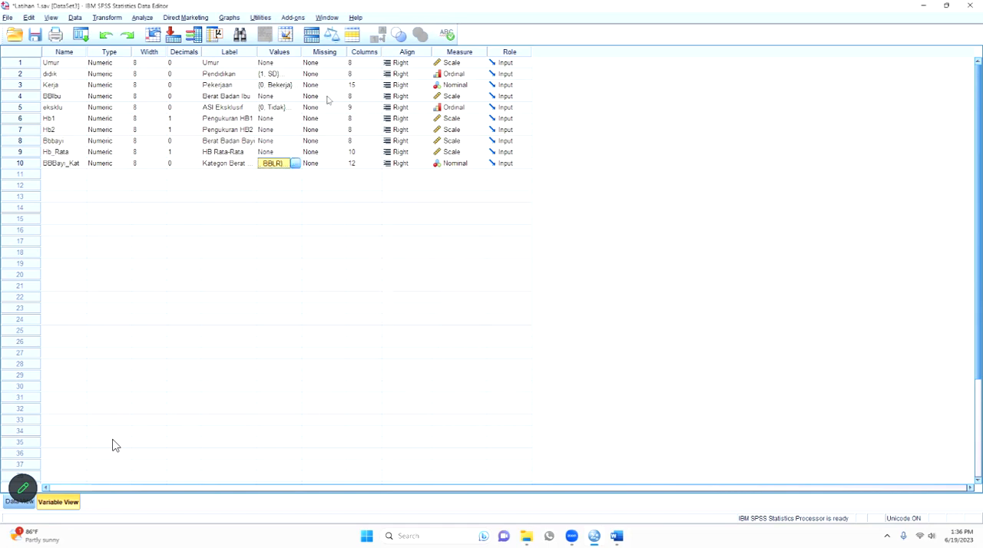
drag(302, 51, 322, 52)
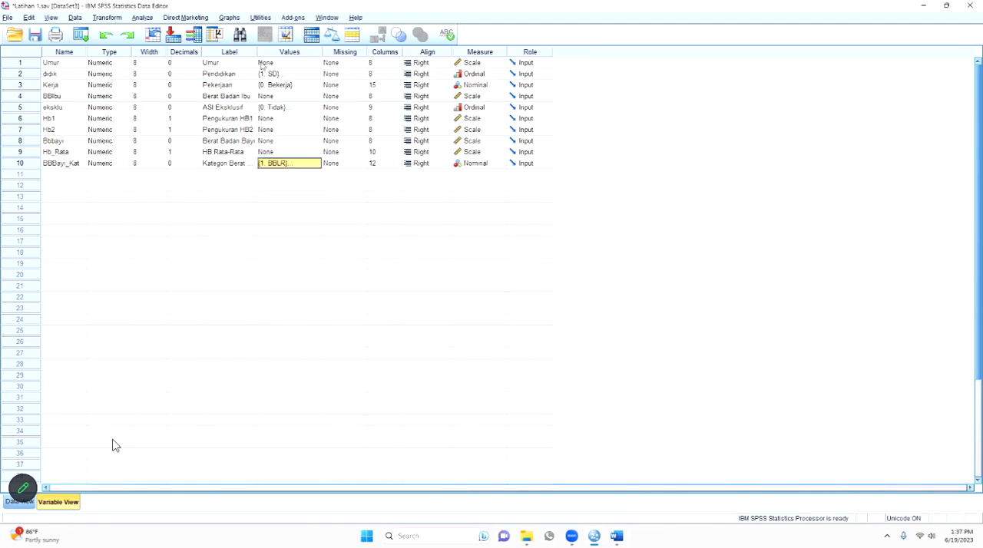
drag(258, 51, 302, 53)
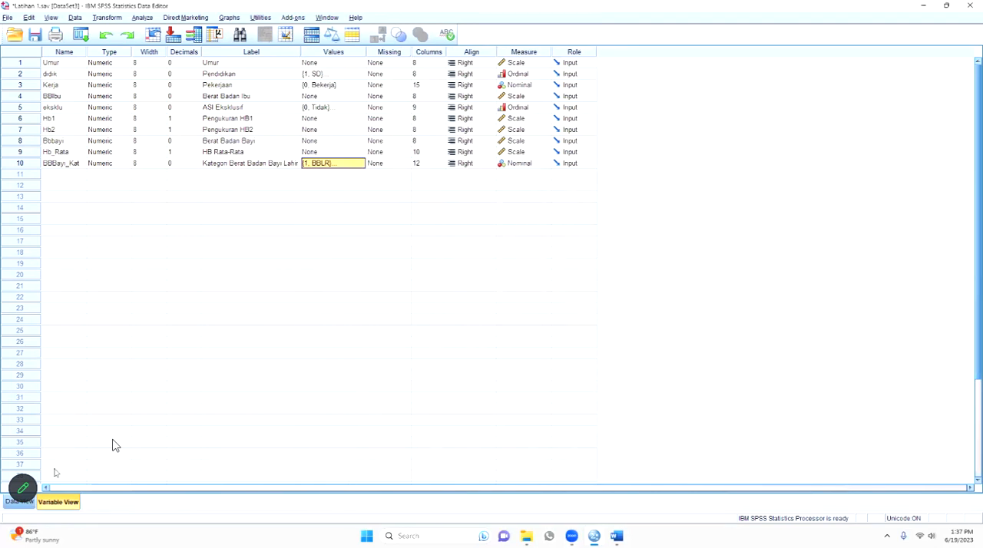
- Display value labels instead of numeric codes in the data, toggling them off and on again to compare
click(18, 502)
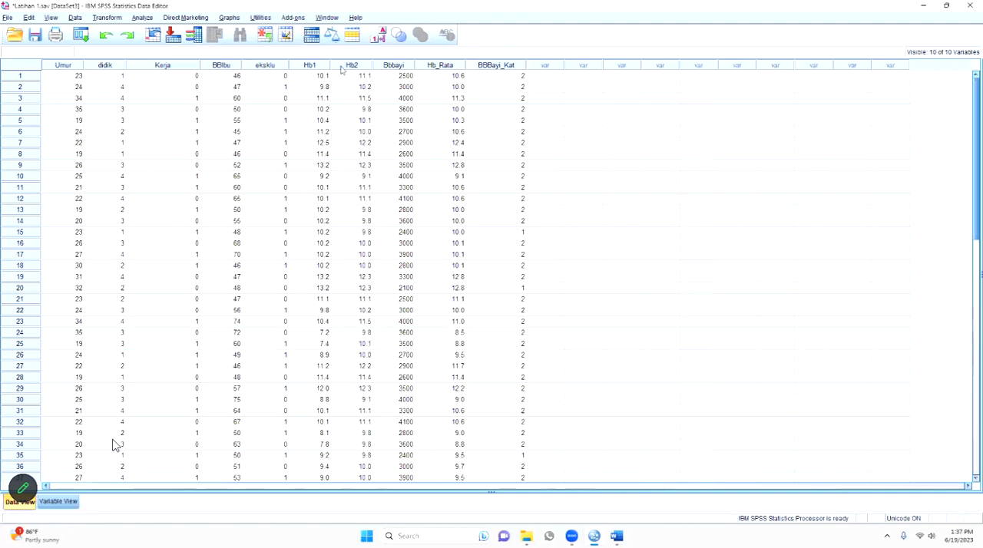
click(52, 17)
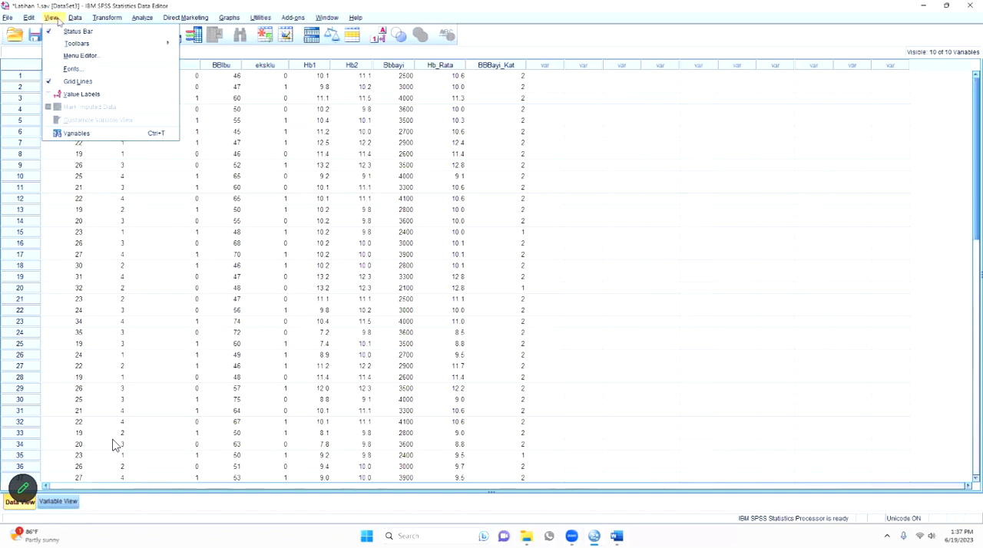
click(80, 94)
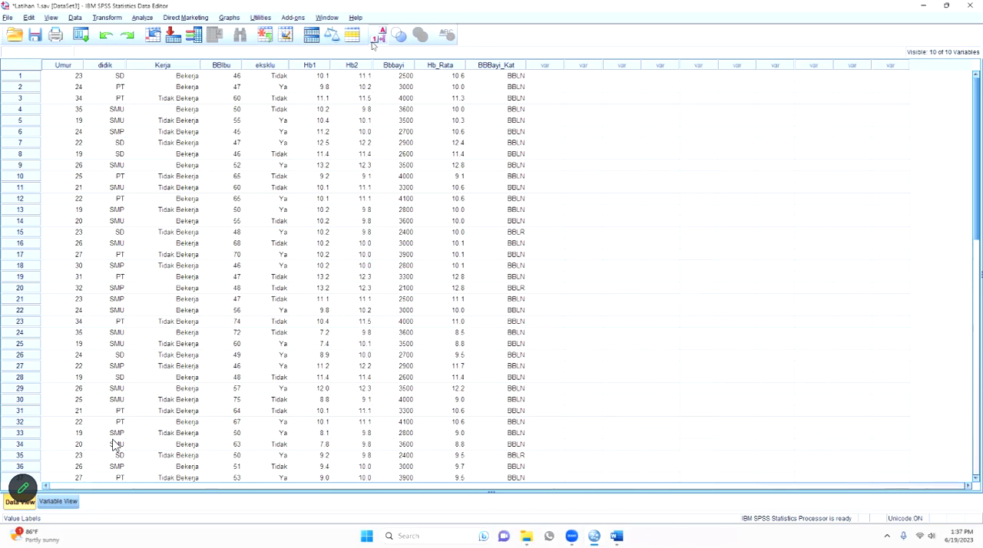
click(376, 37)
click(376, 37)
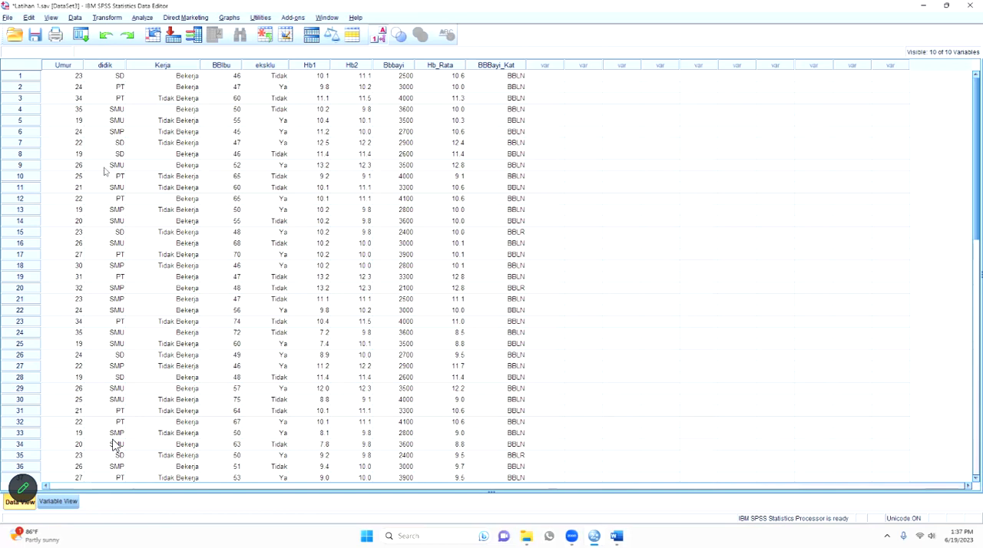
- Compare the Bbbayi weights with their BBBayi_Kat categories in rows 15, 40, 45 and 50
click(21, 232)
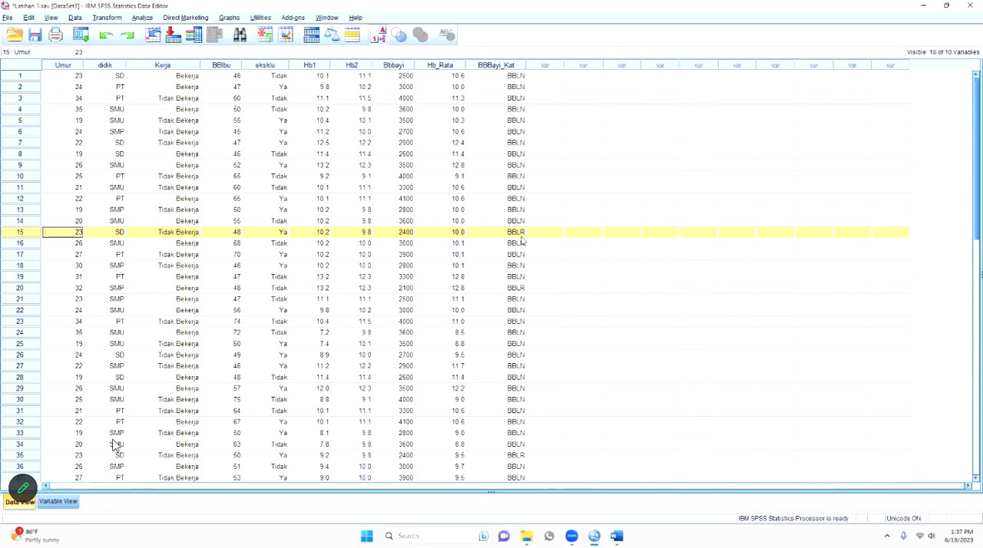
scroll(520, 241, down, 5)
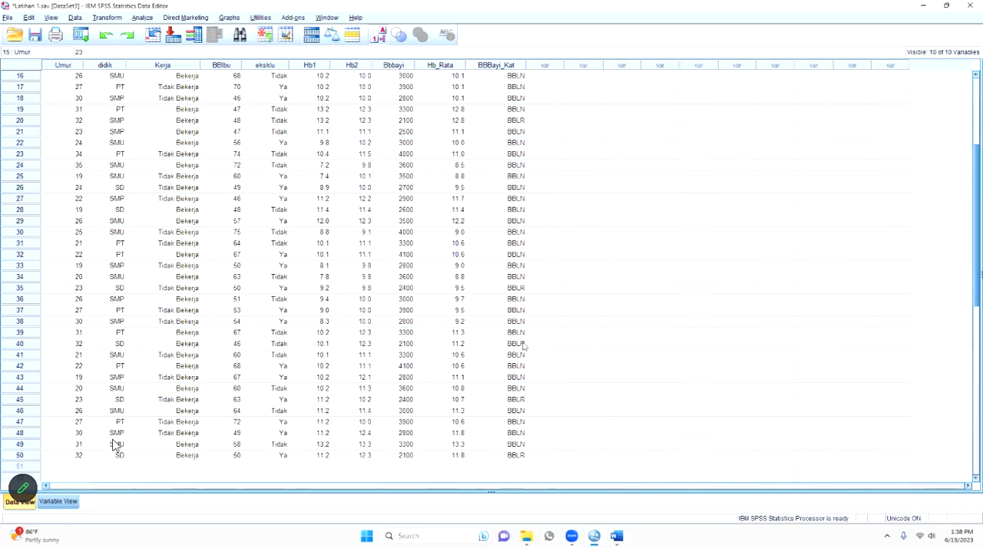
click(22, 344)
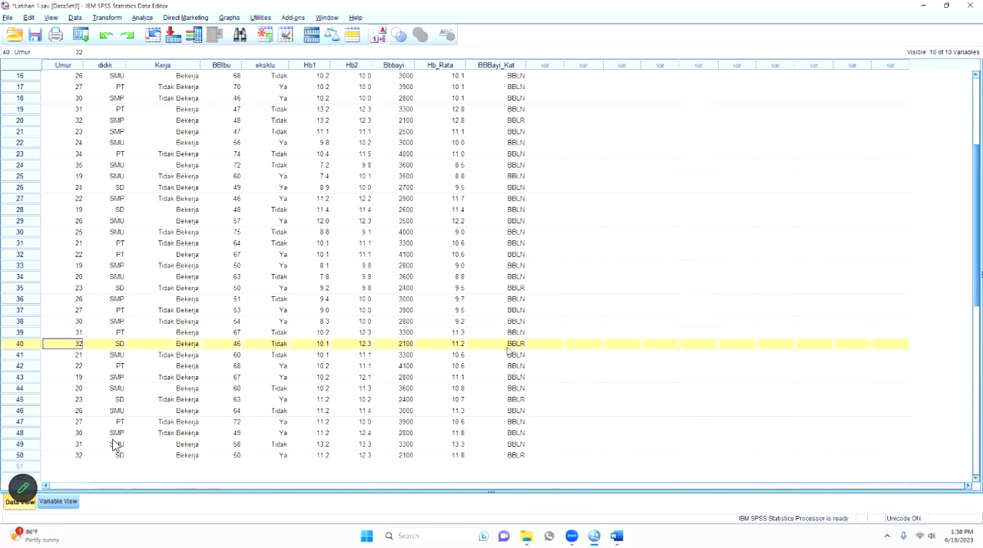
click(402, 345)
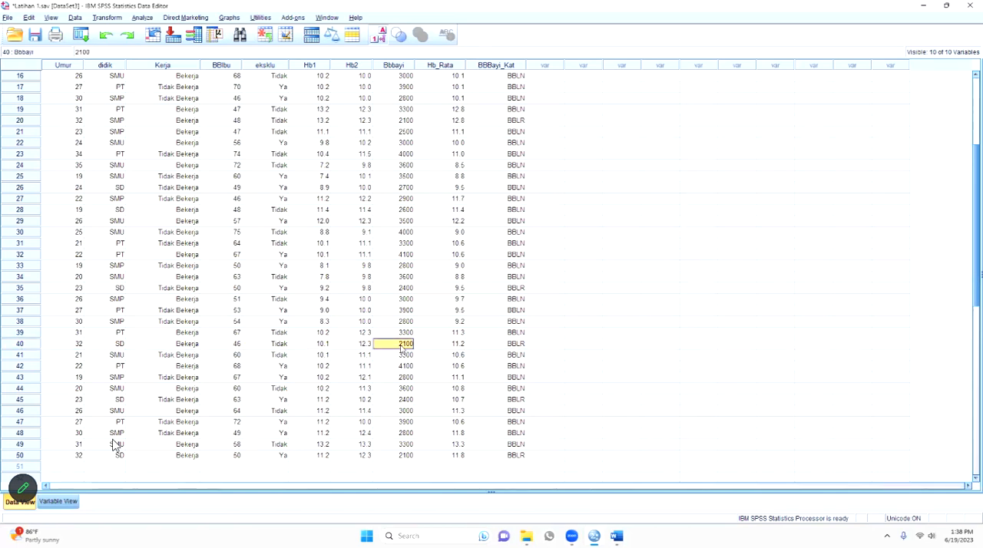
click(521, 344)
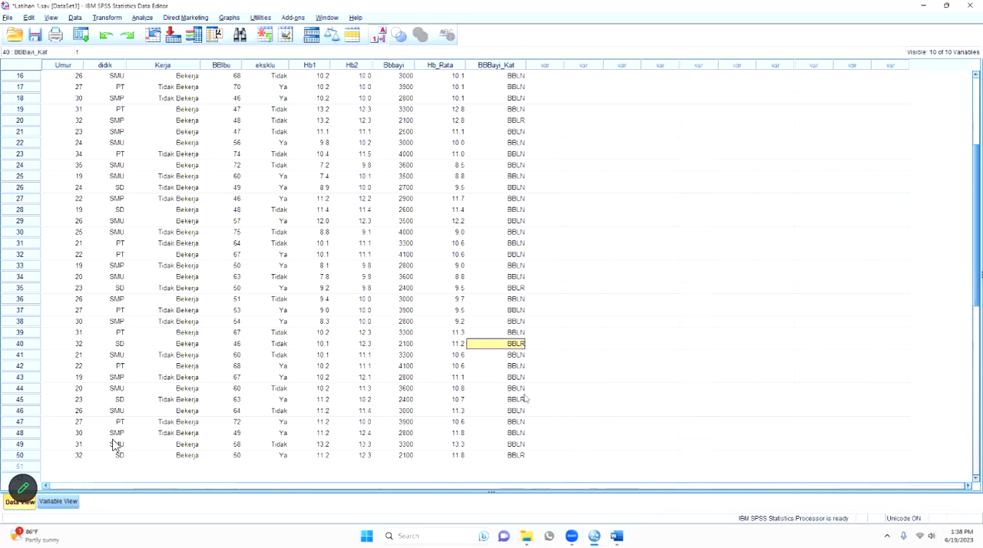
click(412, 401)
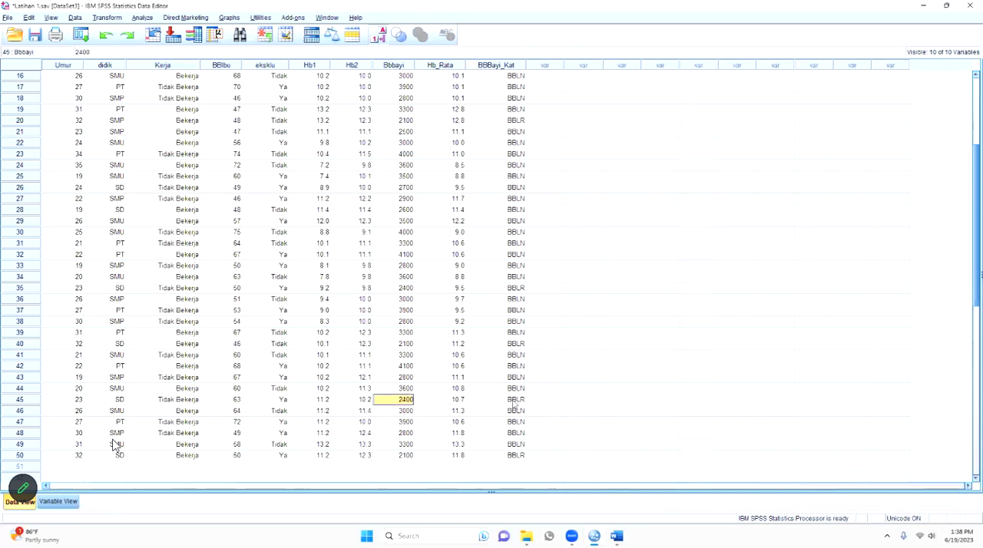
click(513, 402)
click(507, 456)
click(400, 455)
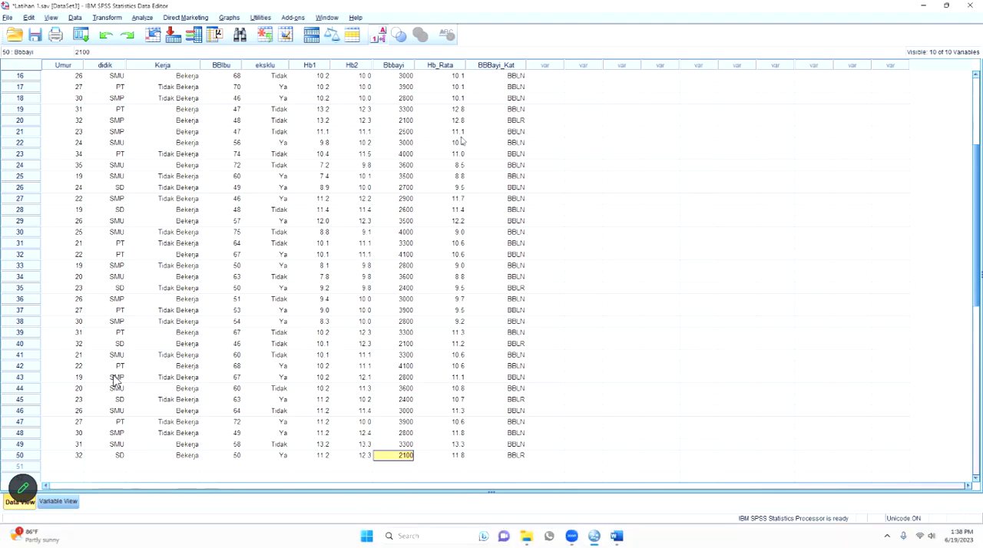
scroll(158, 430, up, 5)
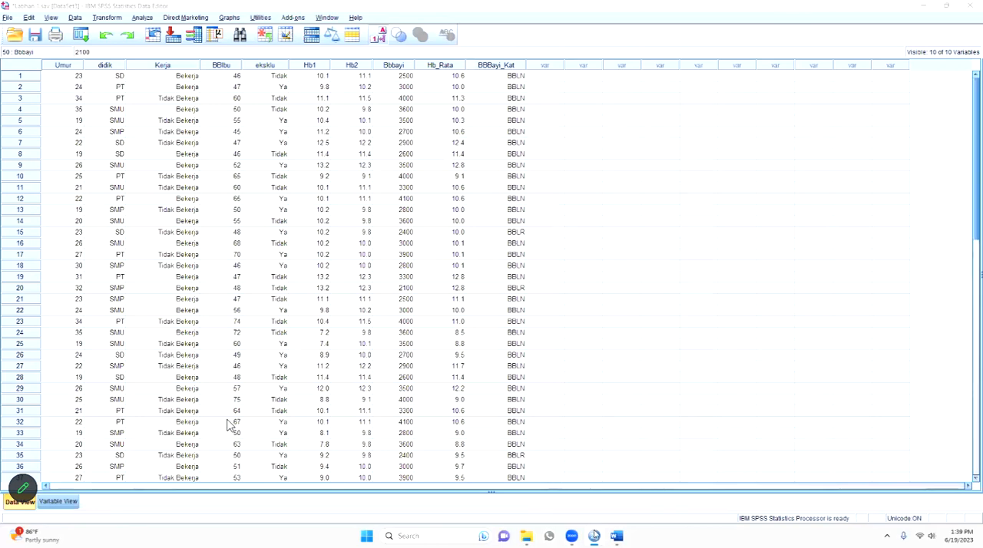
- Minimize the SPSS data window and open Google Chrome with one of the user profiles
click(892, 7)
click(922, 6)
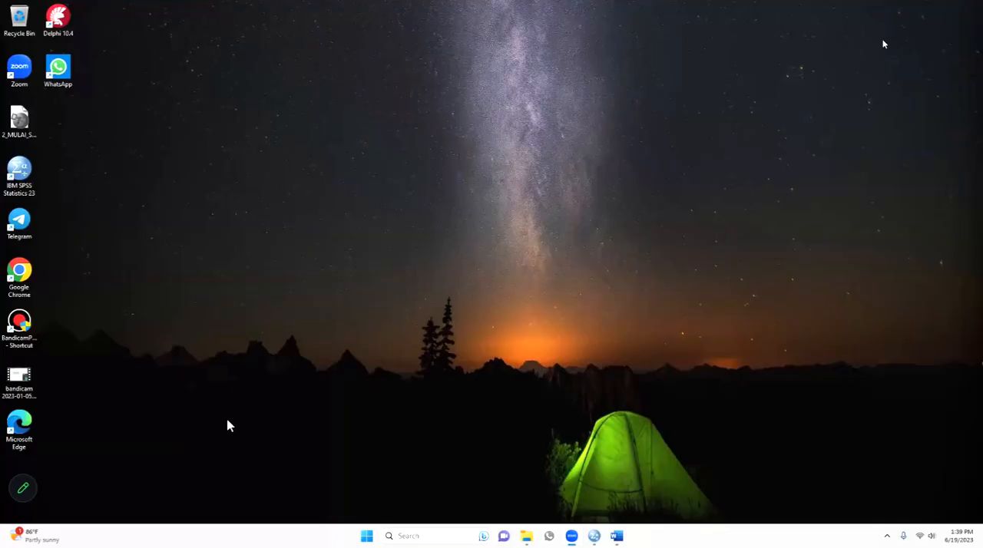
double_click(19, 273)
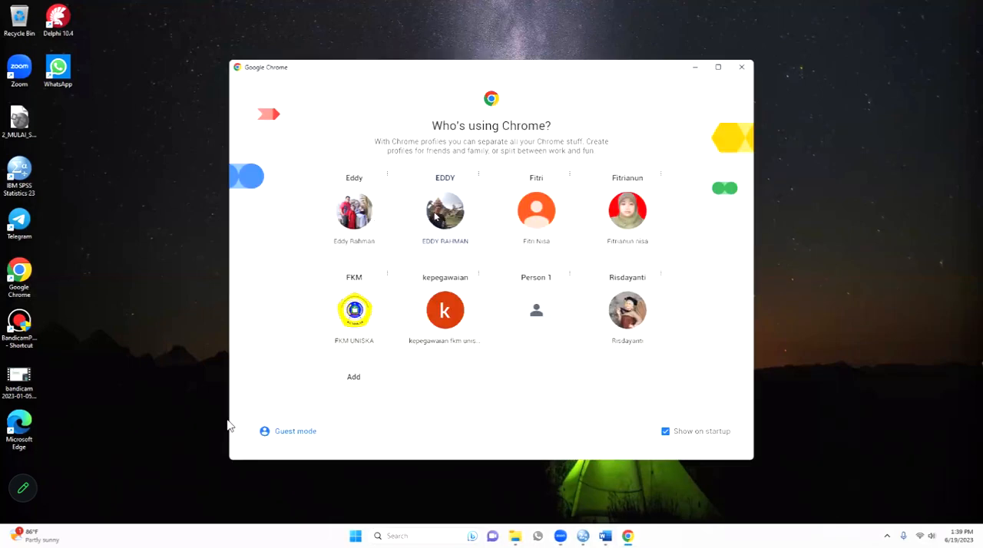
click(400, 214)
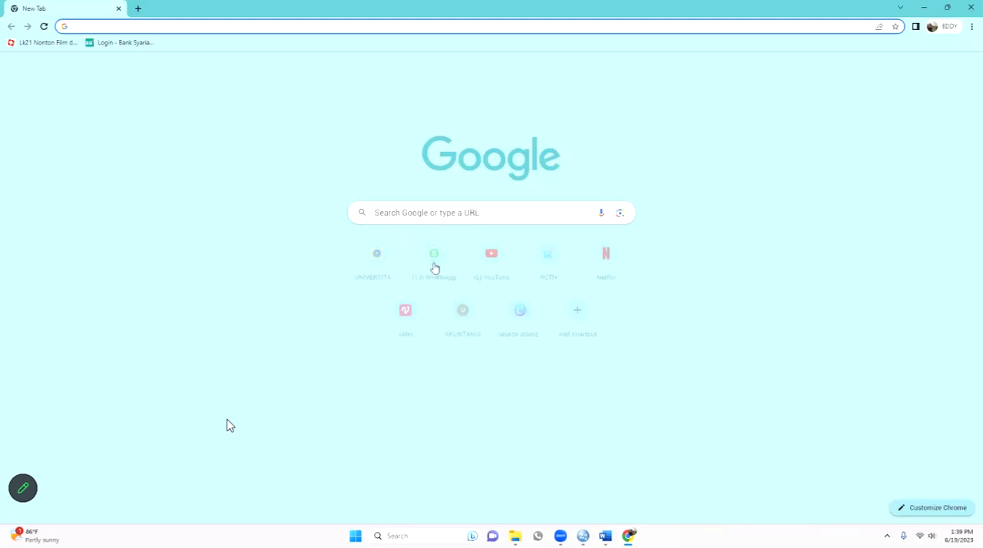
- Open the university academic portal, dismiss the welcome notice and log in with a saved lecturer username, its password and the captcha
click(377, 271)
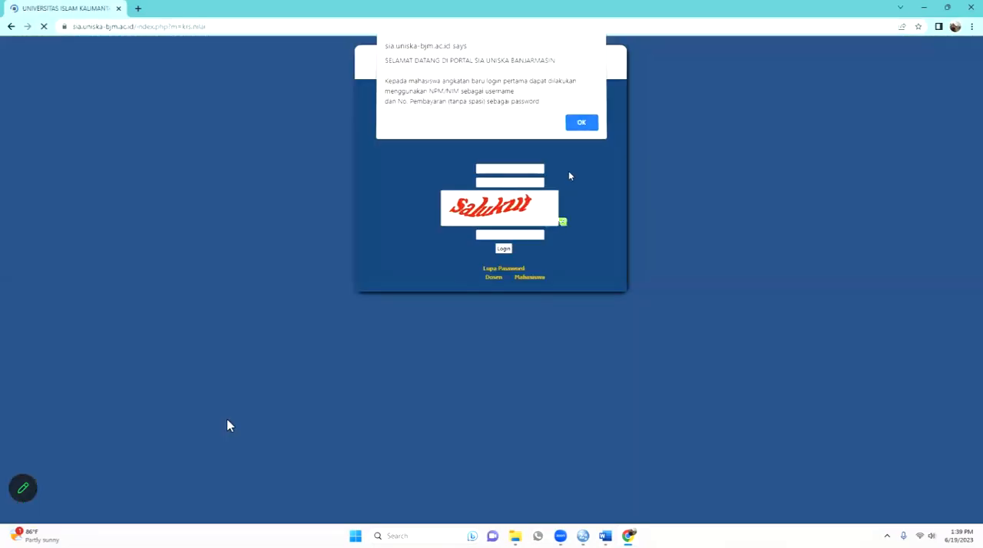
click(581, 123)
click(537, 169)
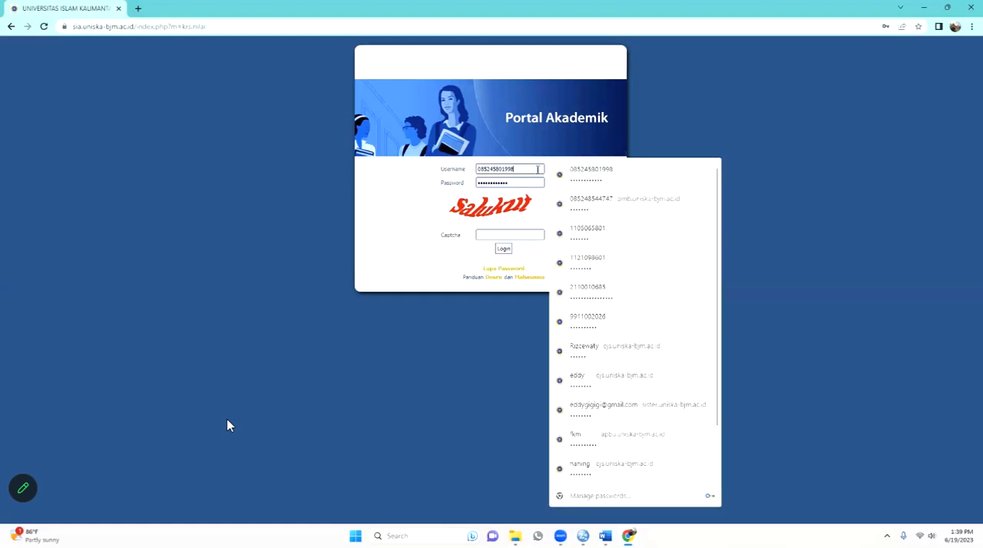
click(600, 265)
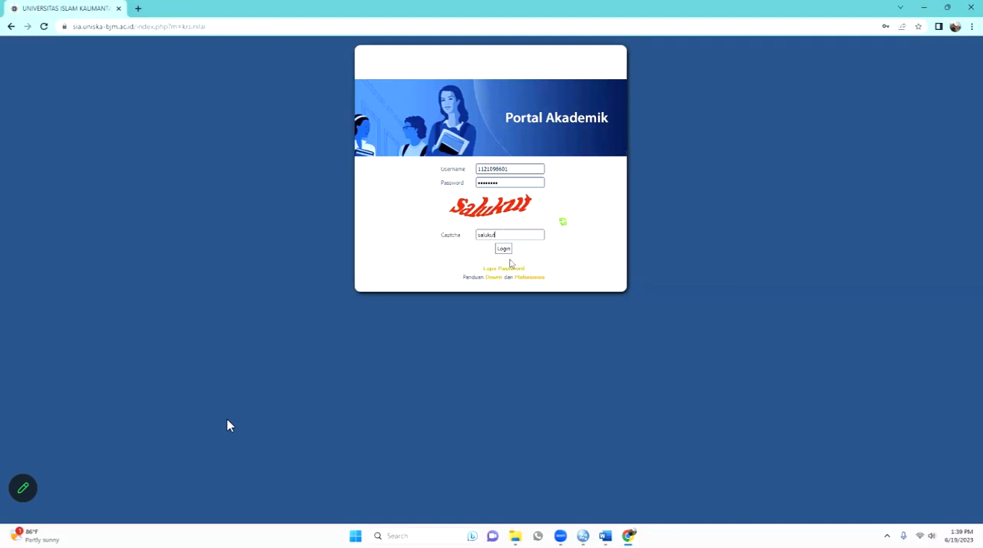
click(502, 249)
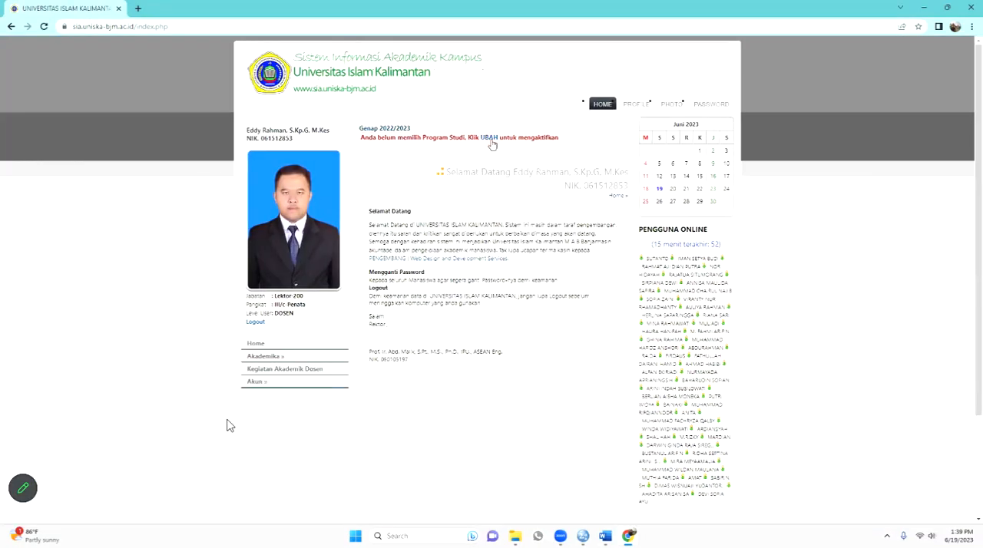
- Set the active study program to S1 KESEHATAN MASYARAKAT - 13201
click(492, 144)
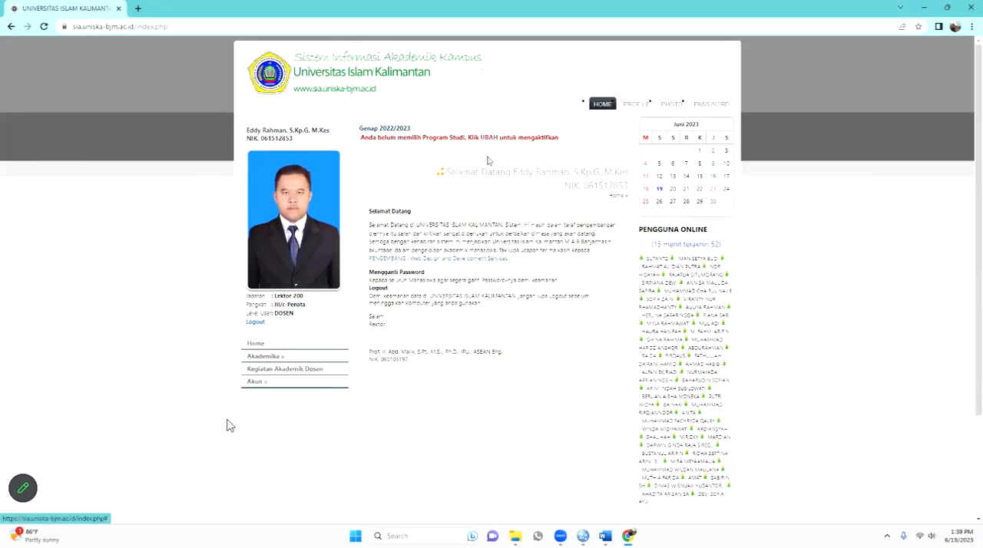
click(467, 185)
click(460, 202)
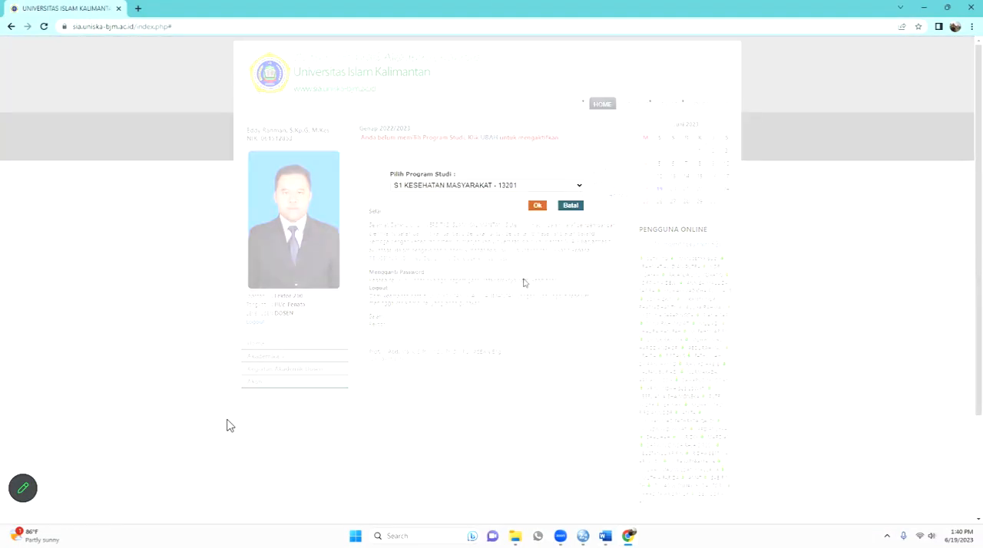
click(537, 205)
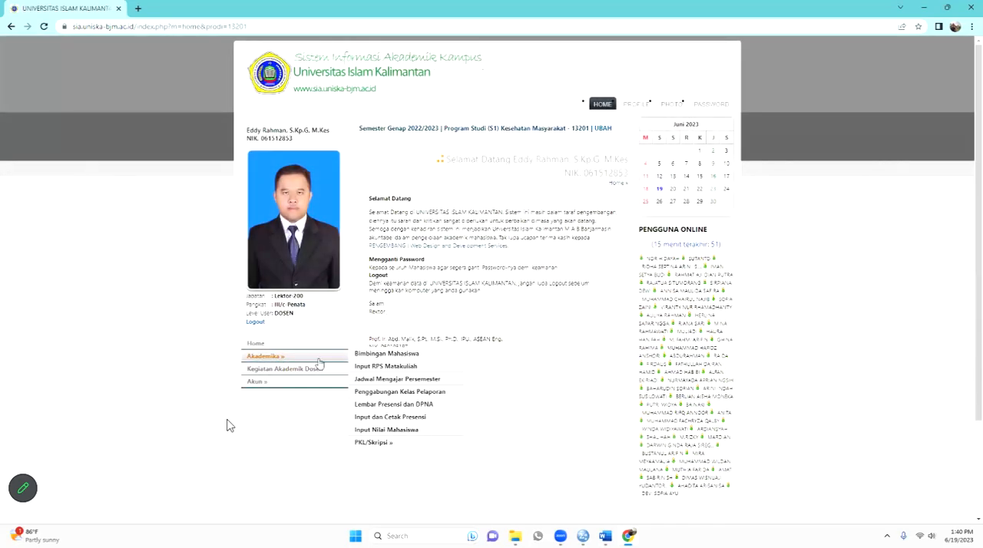
- Open the student attendance input for semester 2022/2023 GENAP and the course IKM3407 MANAJEMEN DATA, SMT 4, REG A BJM (01)
click(393, 418)
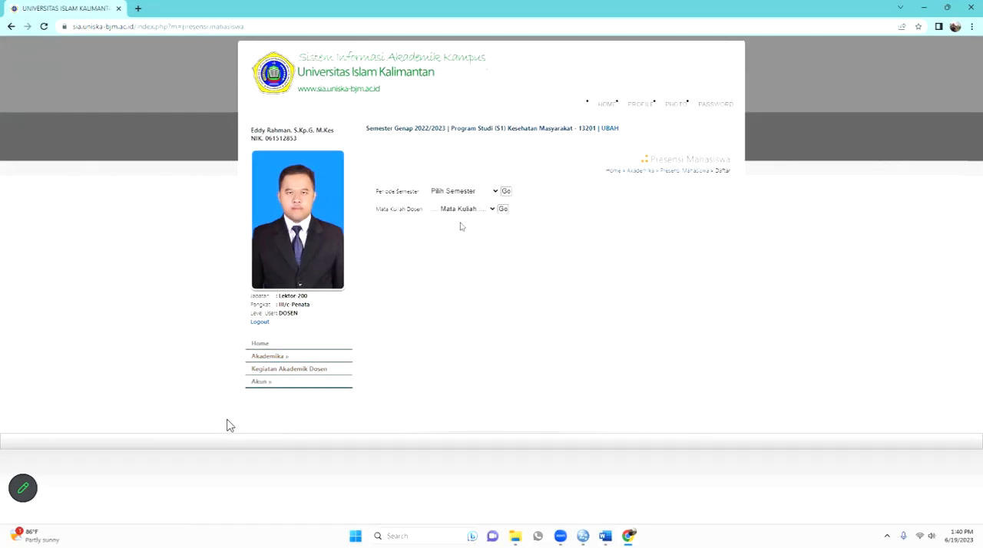
click(468, 193)
click(462, 209)
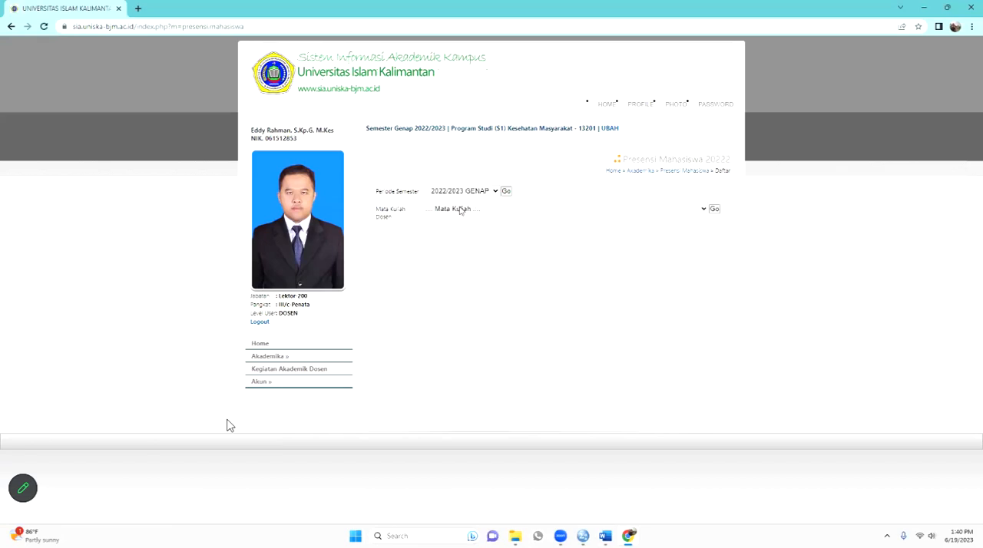
click(462, 209)
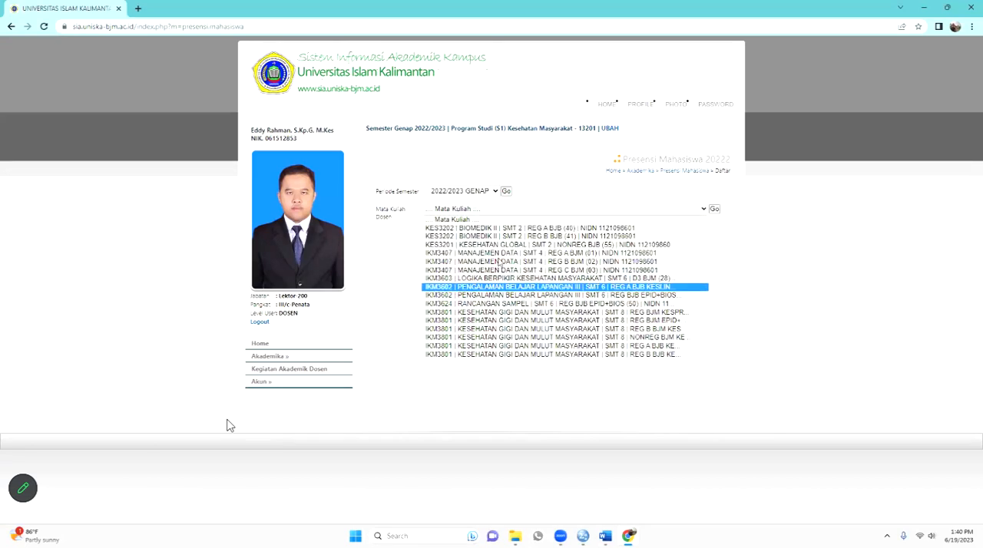
click(524, 252)
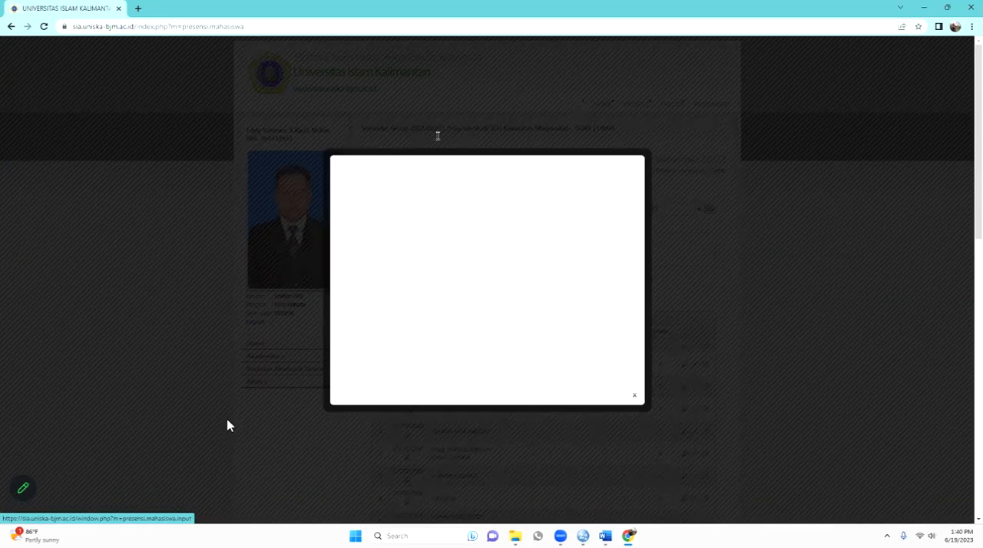
- Enter "Recode" as the topic (Pokok Bahasan) of the new attendance record
click(387, 121)
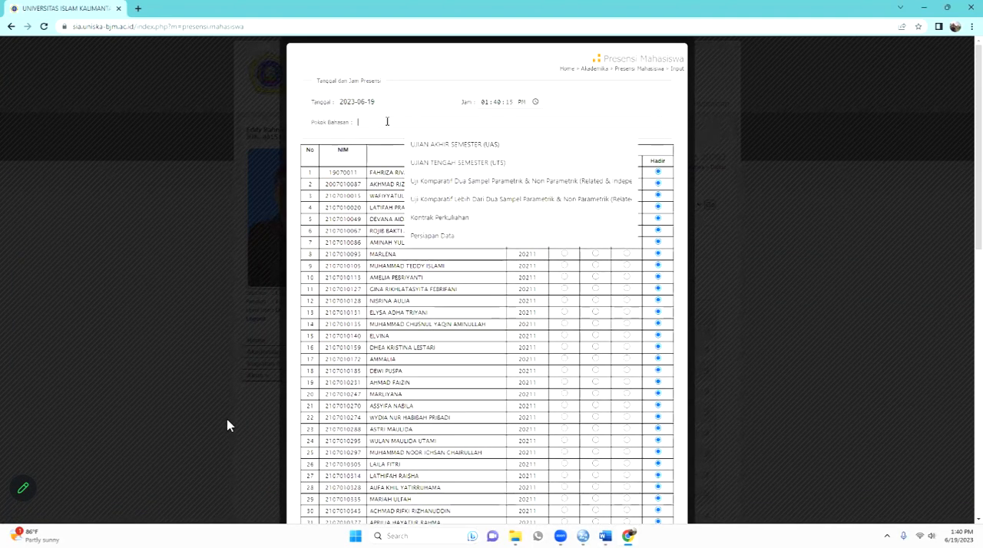
text(R)
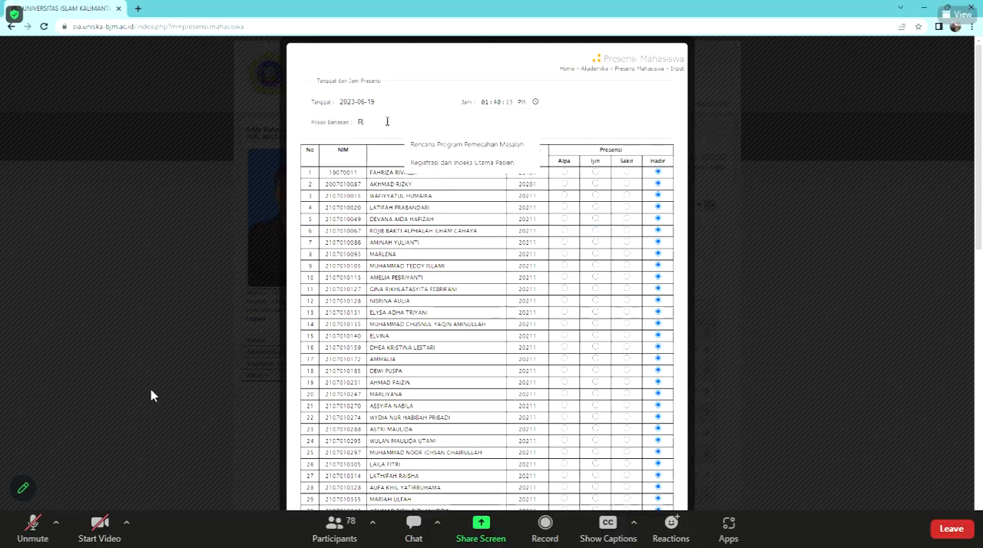
text(edode)
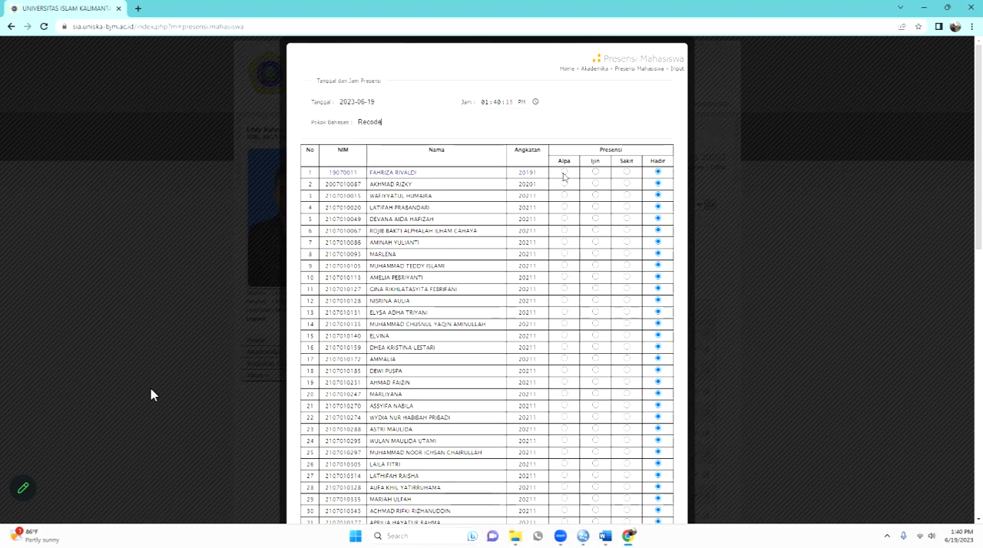
- Mark the students in rows 1 and 2 of the attendance list as absent without notice (Alpa)
click(563, 173)
click(565, 186)
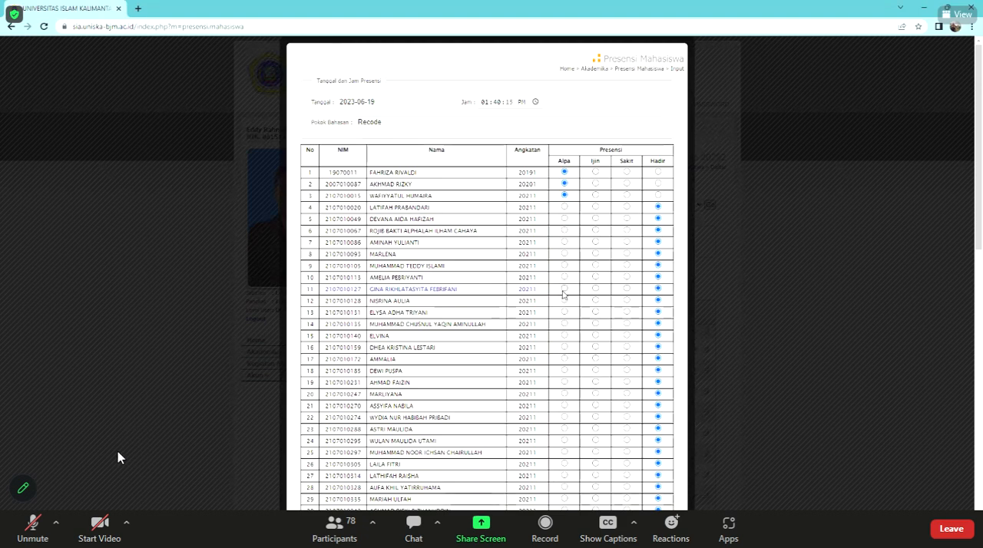
click(595, 289)
- Unmute the microphone in the Zoom meeting to speak briefly and mute it again
click(17, 528)
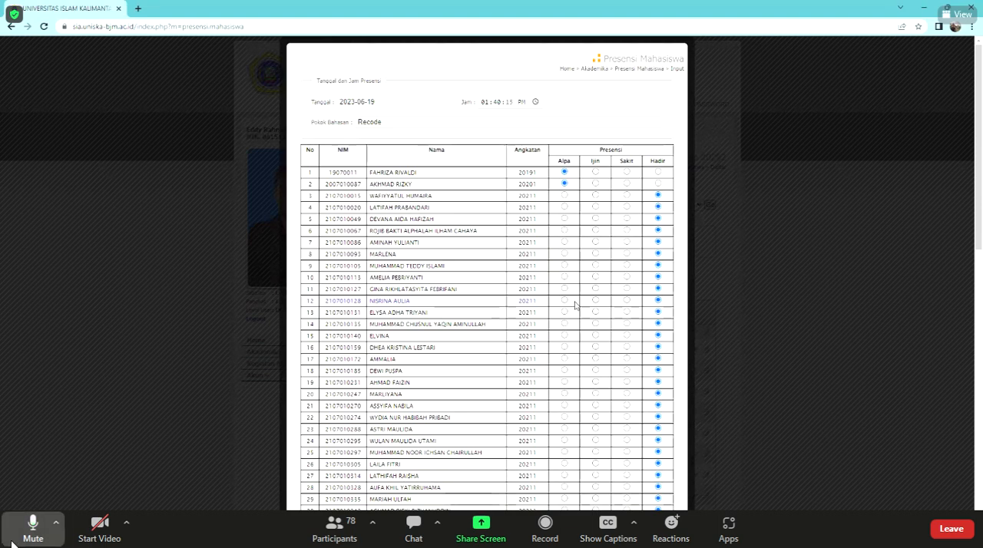
click(13, 543)
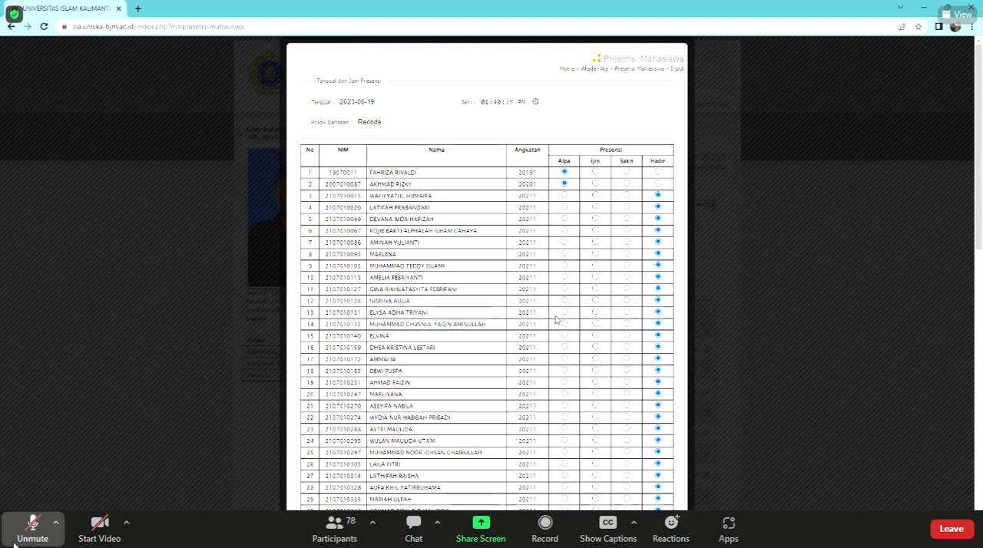